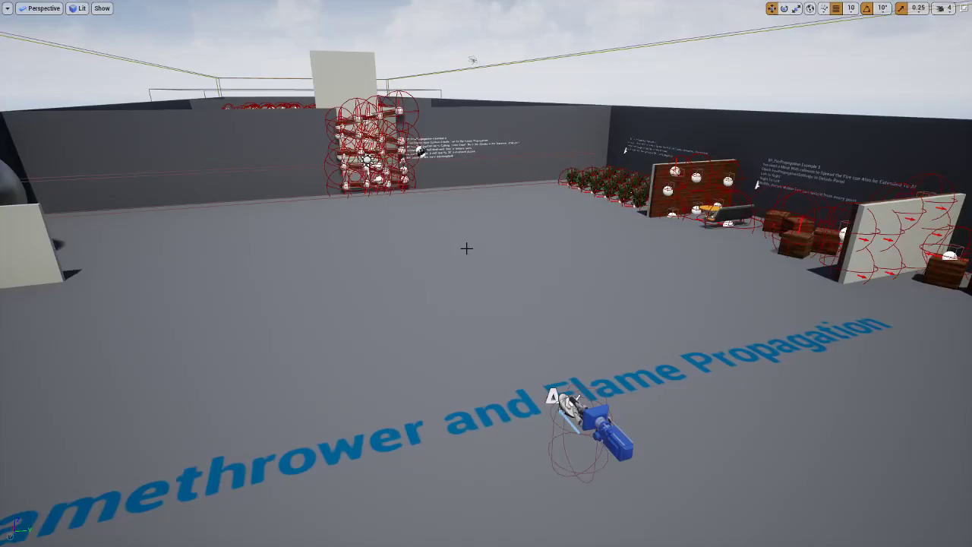
Play the level and test the flamethrower on the dark wall beside the ice sphere
right_drag(503, 256, 524, 266)
right_drag(668, 307, 611, 297)
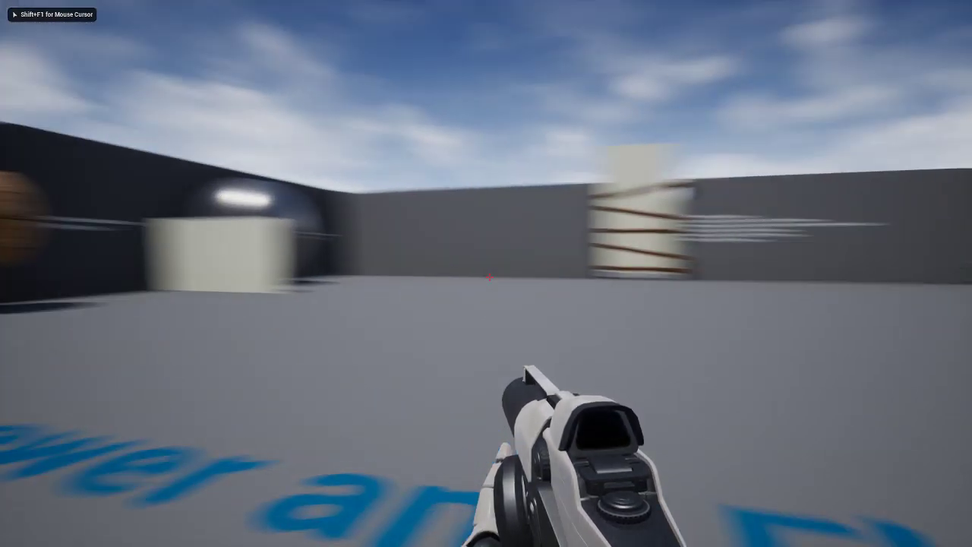
key(w)
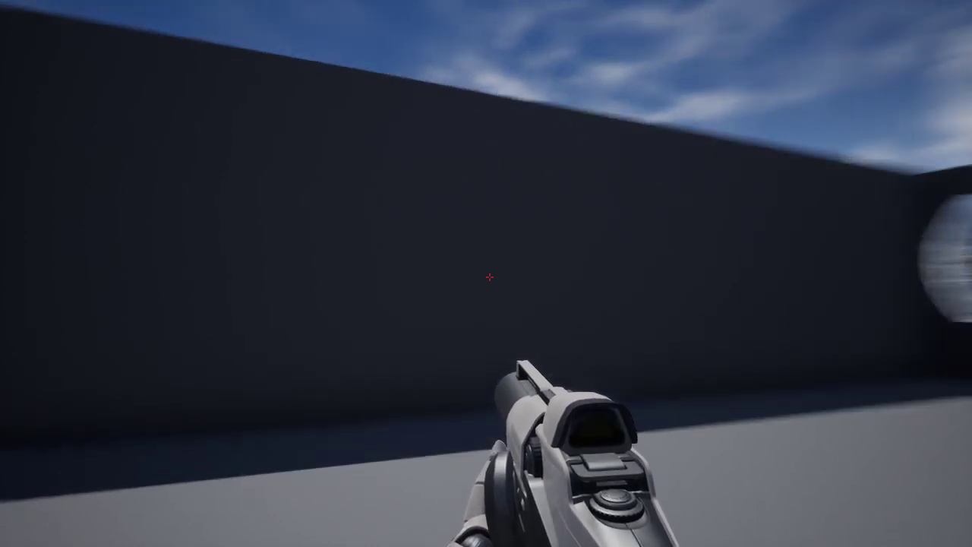
drag(490, 277, 490, 277)
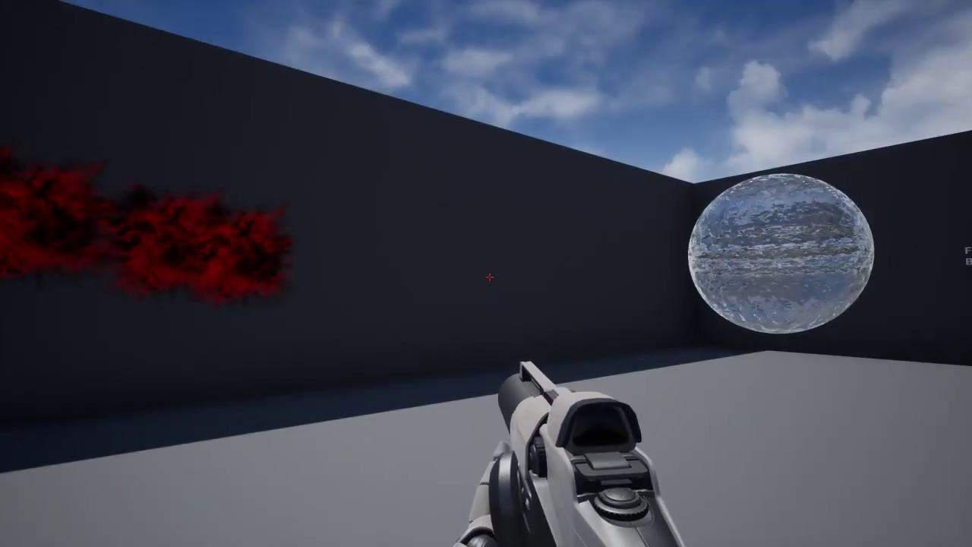
Burn the ice, wood and metal spheres with the flamethrower to test its material interactions
key(w)
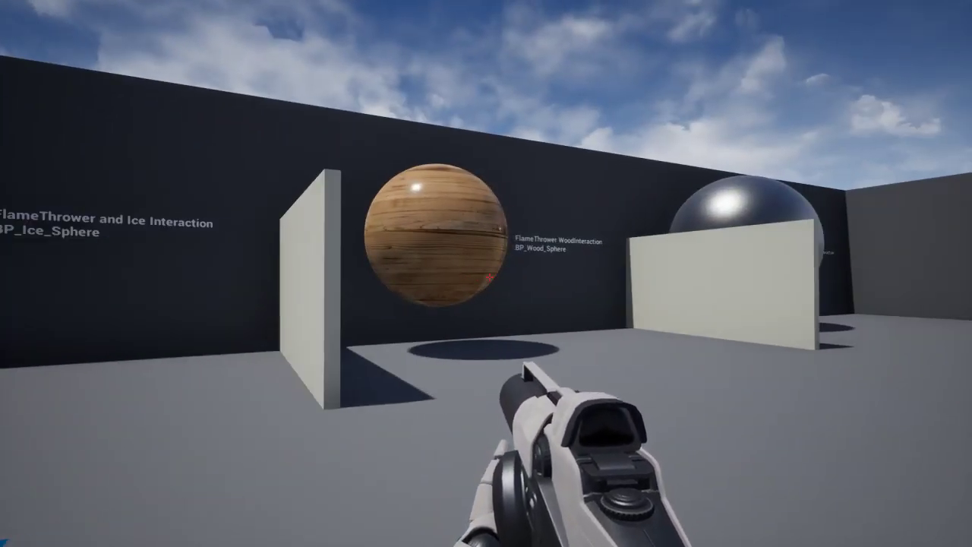
key(a)
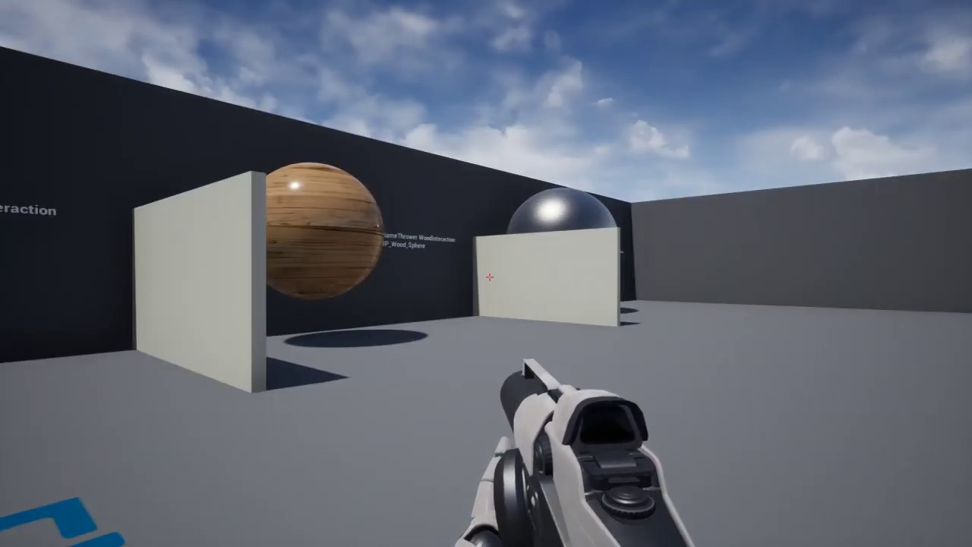
key(a)
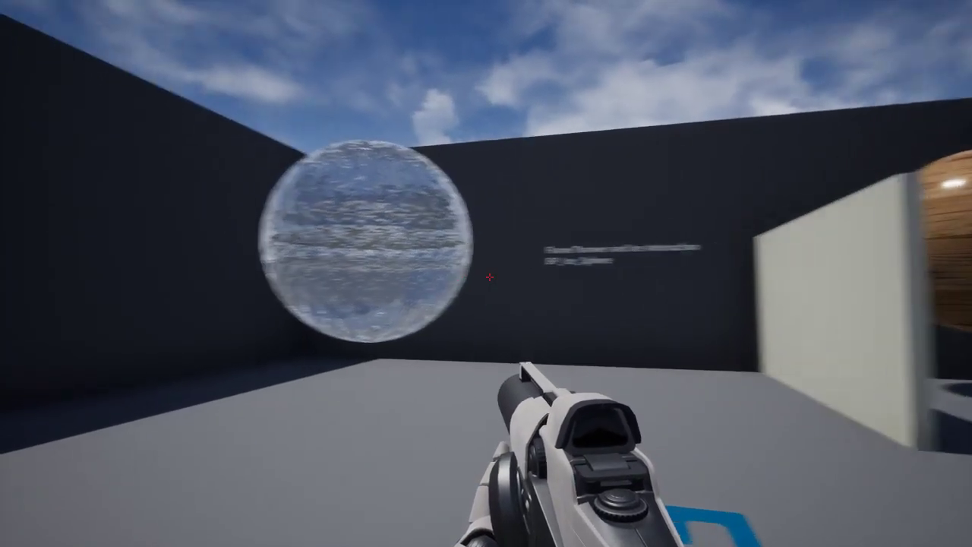
key(w)
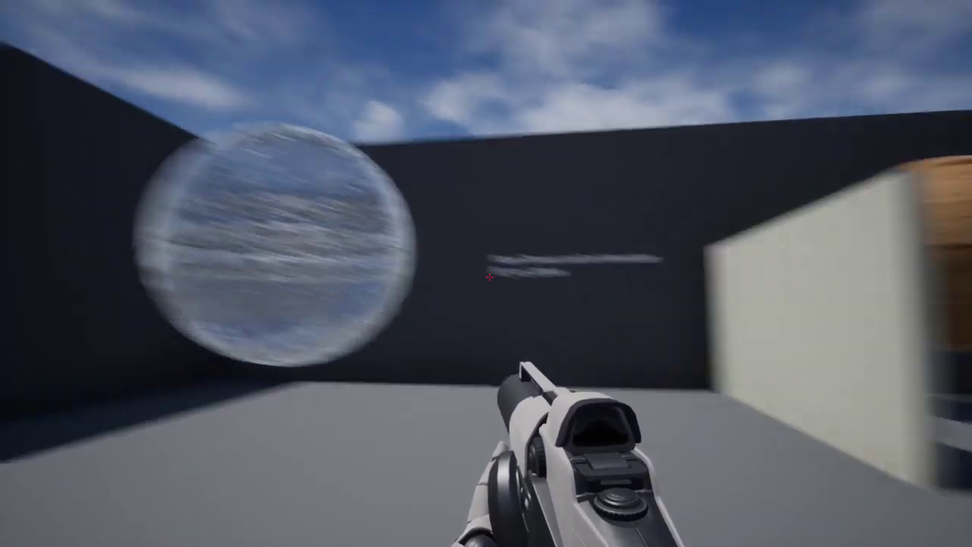
click(488, 278)
key(s)
key(w)
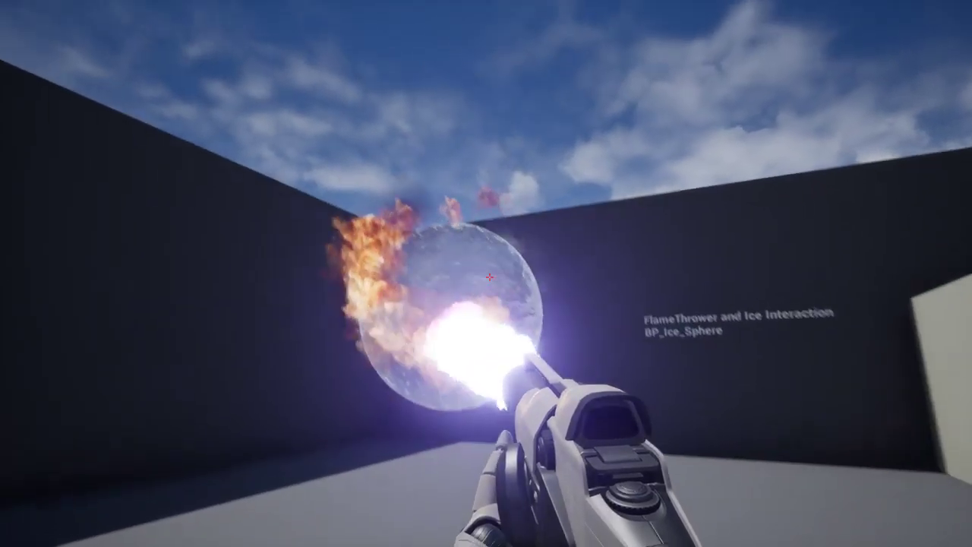
drag(489, 277, 489, 277)
key(a)
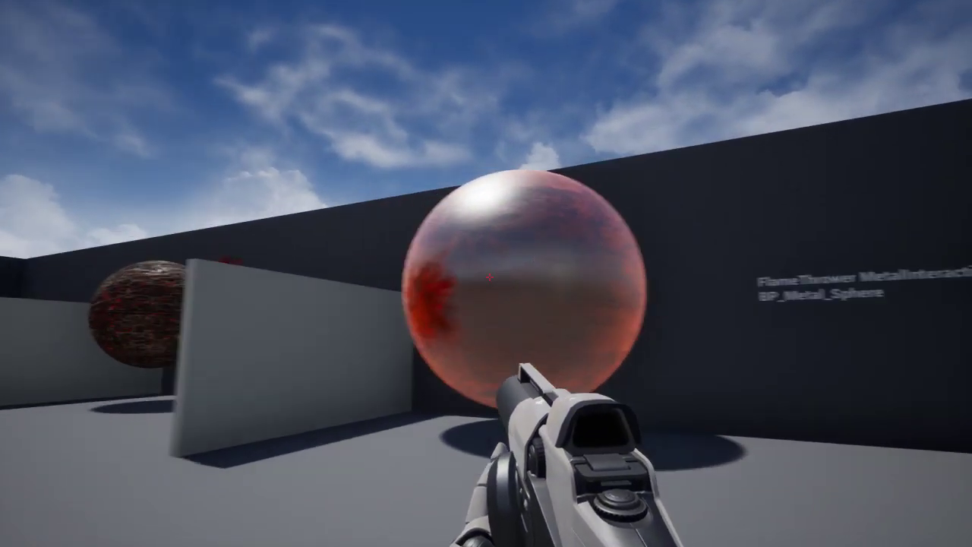
Go to the BP_FirePropagation Example 1 area and burn a strip of floor in front of the crates
key(w)
key(w)
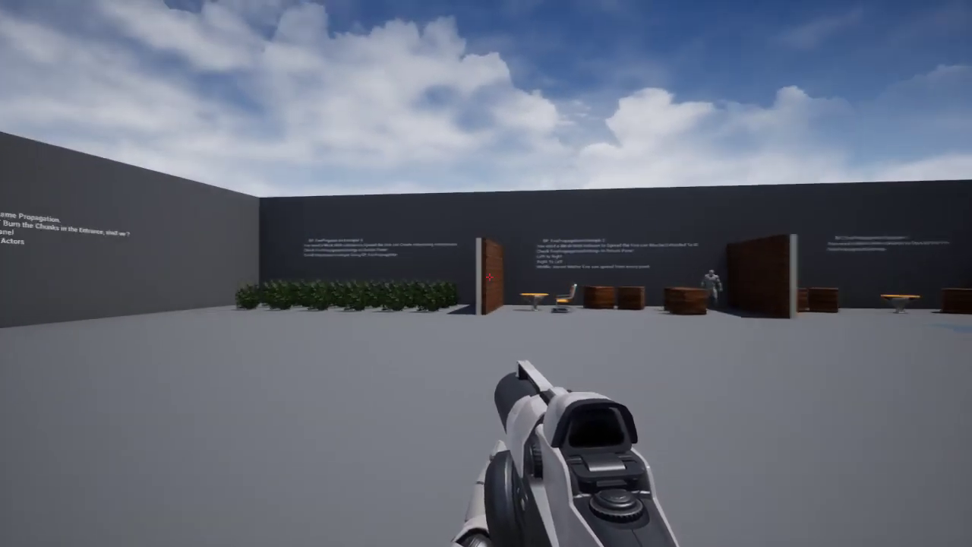
key(w)
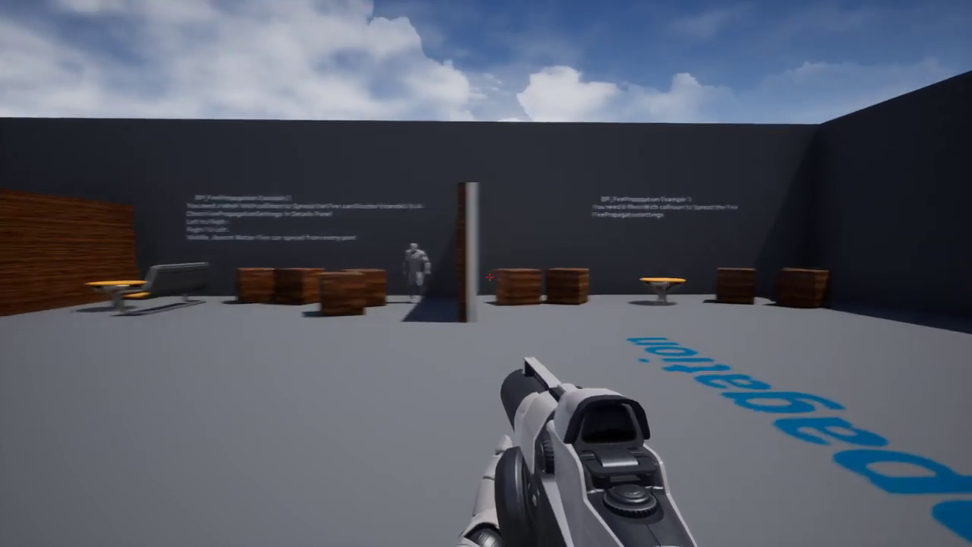
key(w)
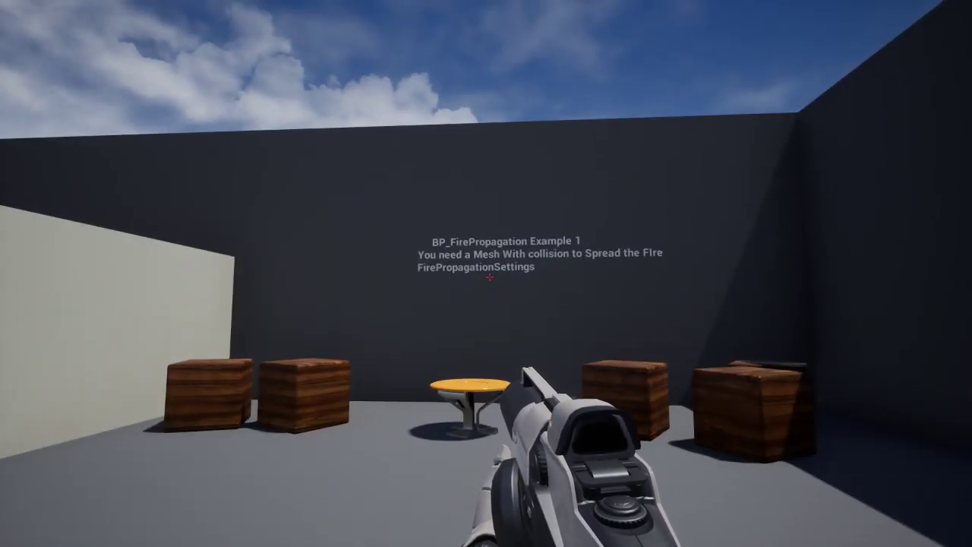
key(s)
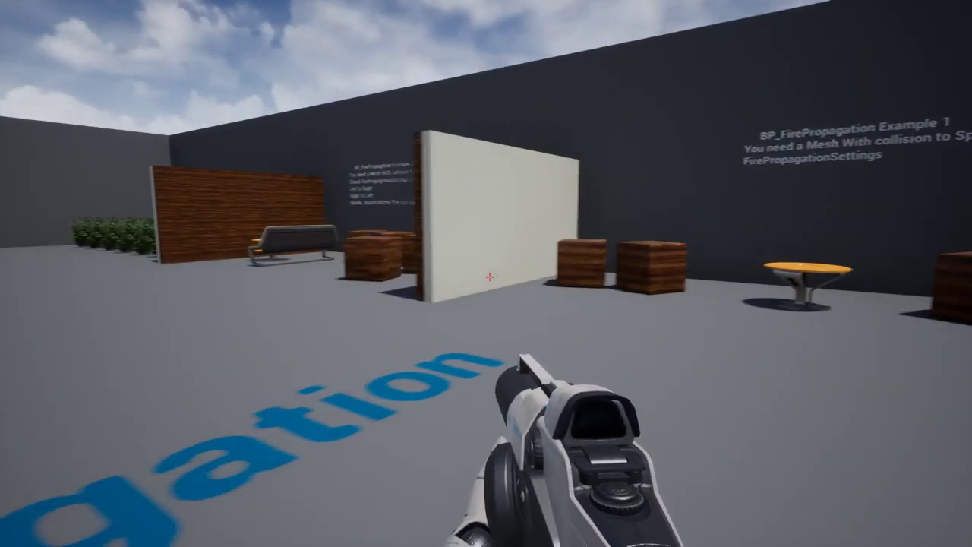
key(s)
click(489, 277)
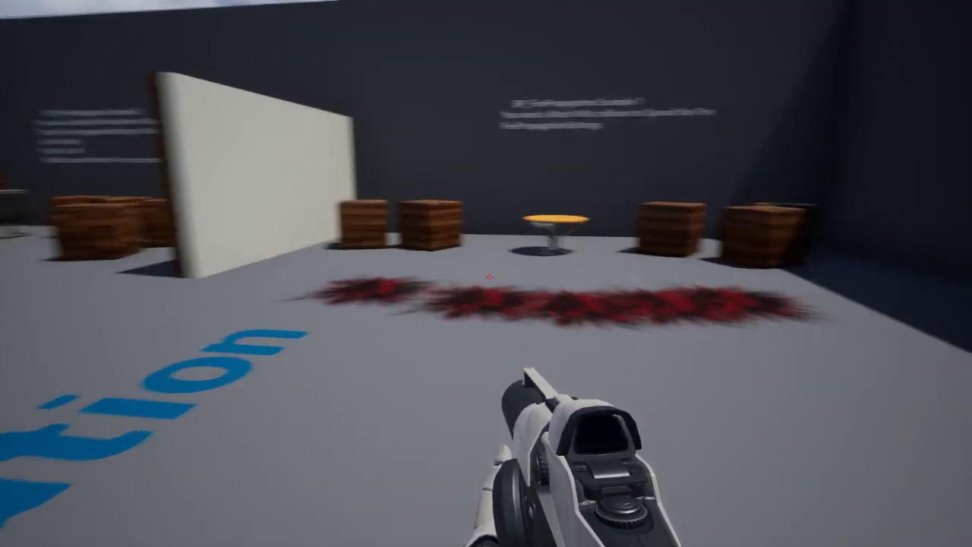
Set the round table and wooden crates of BP_FirePropagation Example 1 on fire and back away from them
key(w)
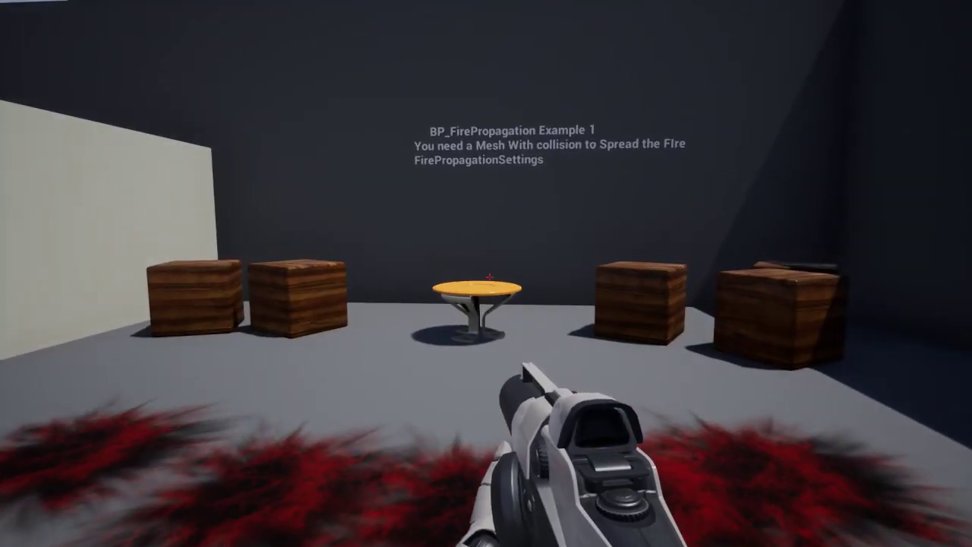
click(489, 277)
key(s)
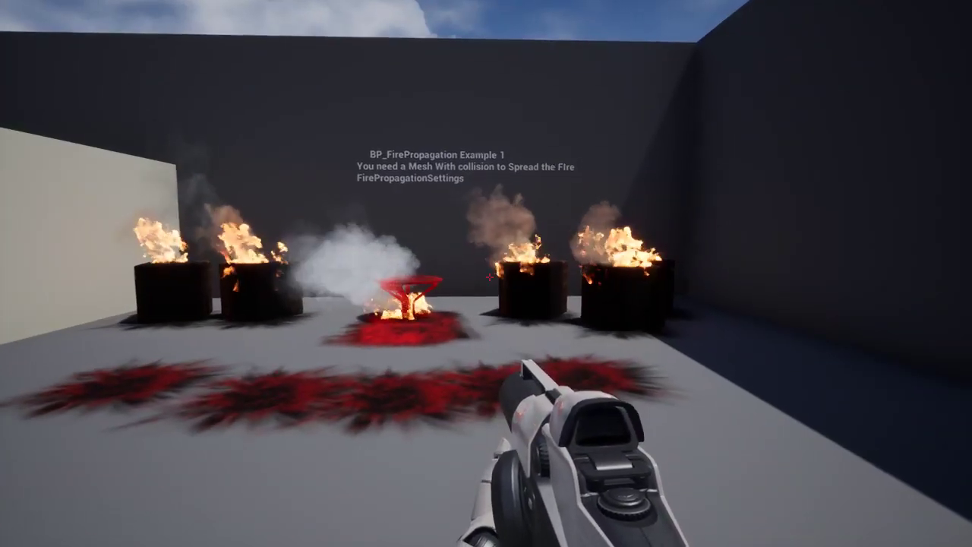
key(s)
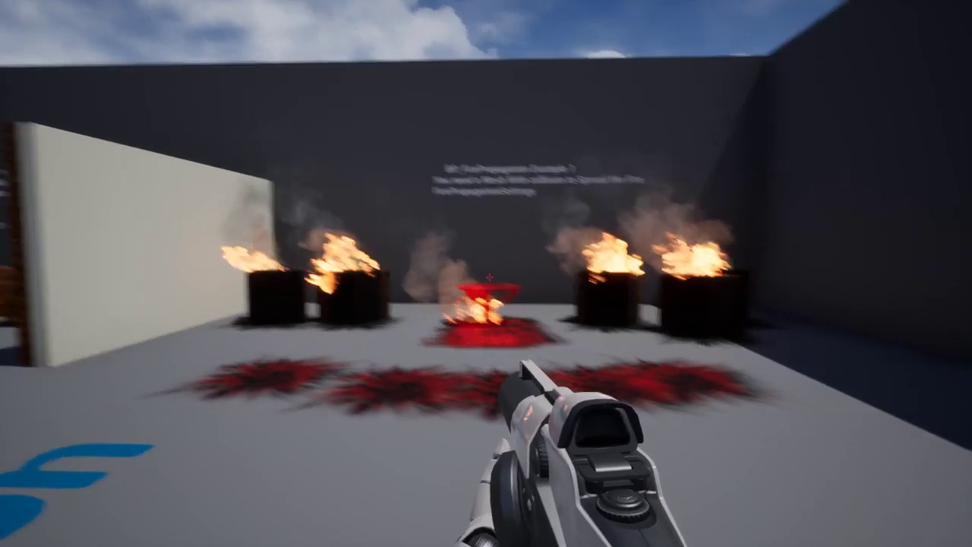
Go to BP_FirePropagation Example 2 and ignite its objects so the fire spreads across crates, bench, wooden walls and AI character
key(w)
key(w)
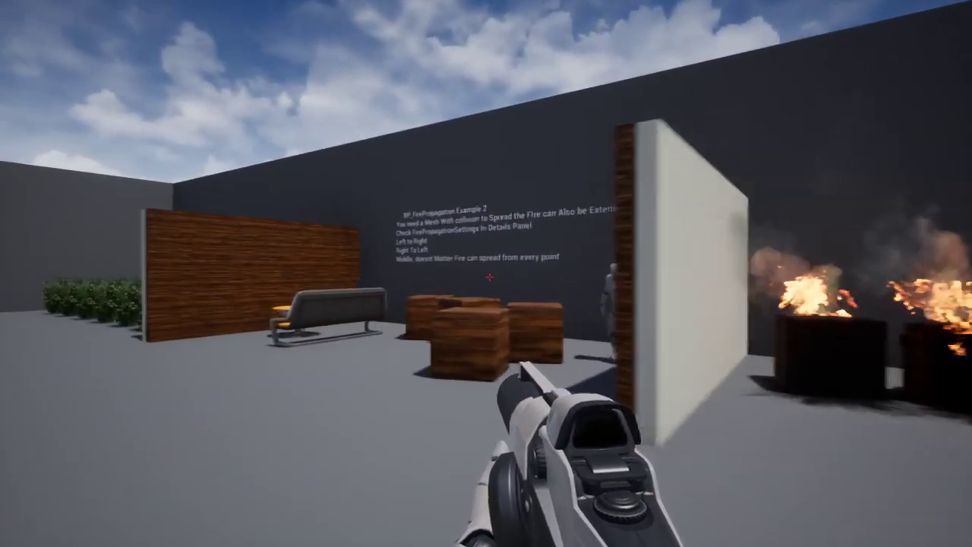
key(w)
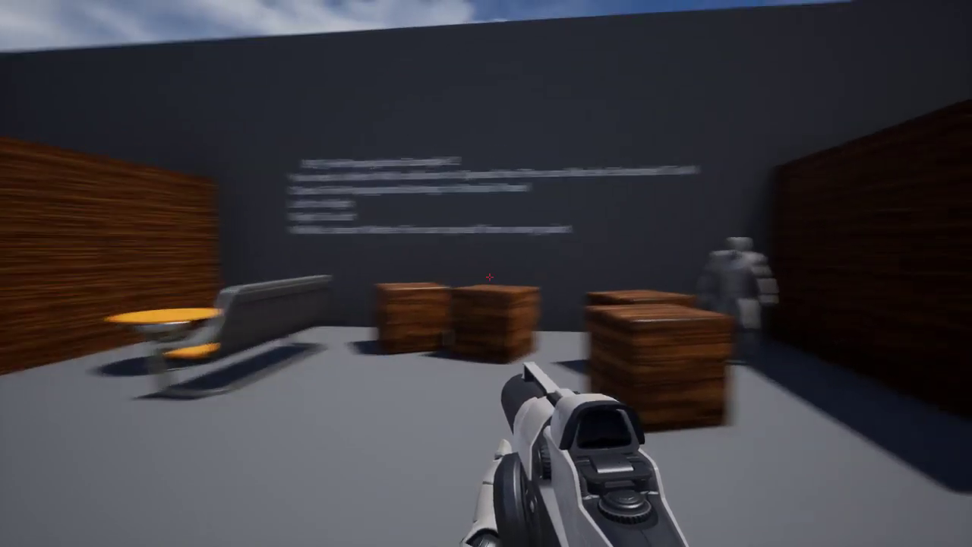
key(d)
click(489, 277)
key(s)
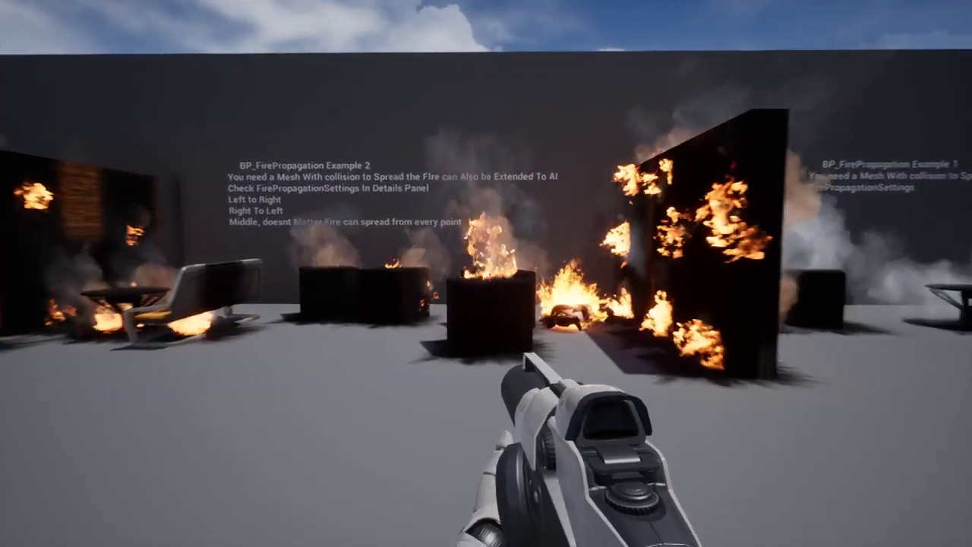
Set the row of bushes in BP_FirePropagation Example 3 on fire and inspect the burning vegetation up close
key(d)
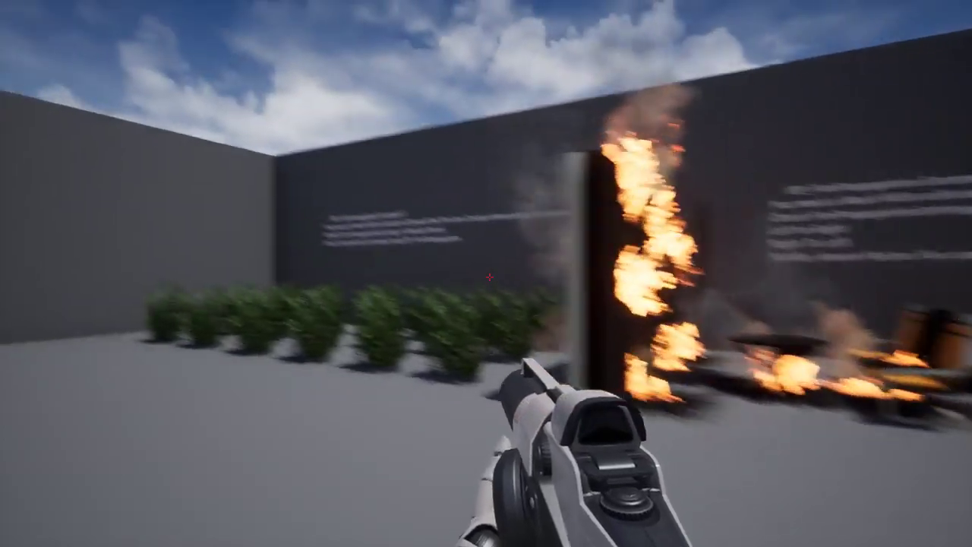
click(489, 278)
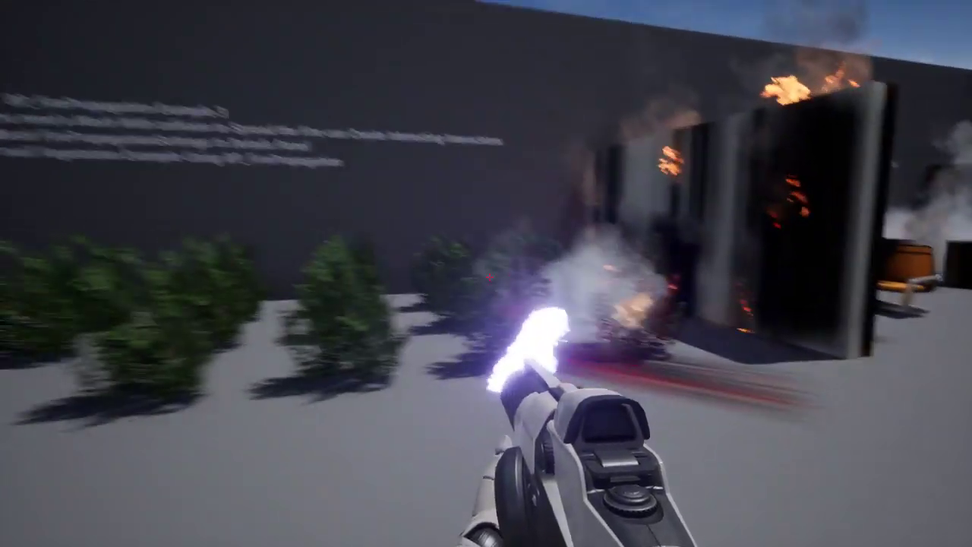
click(486, 273)
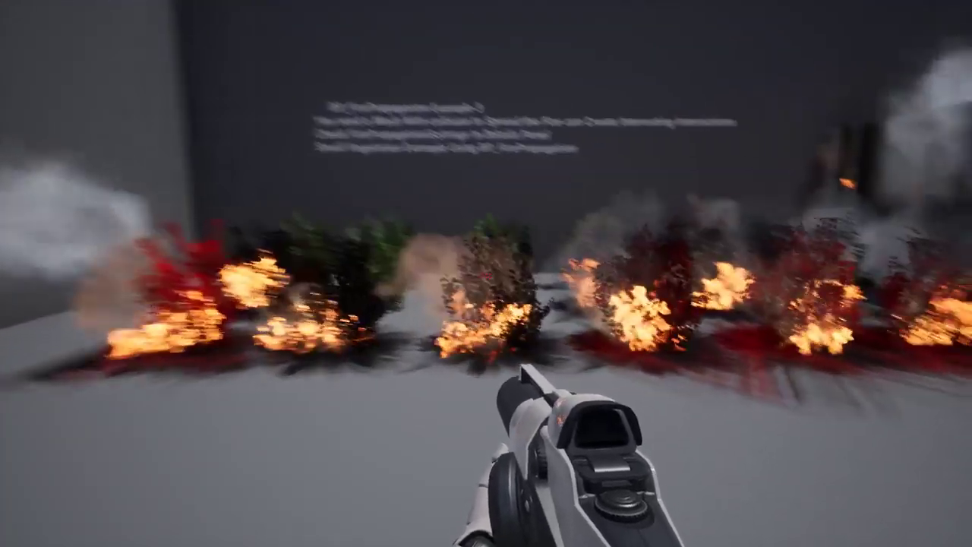
key(w)
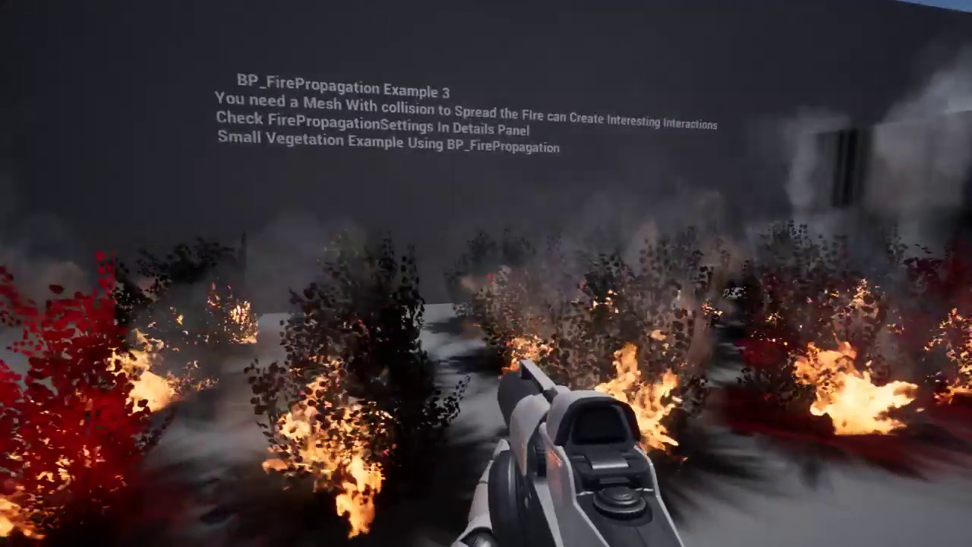
key(s)
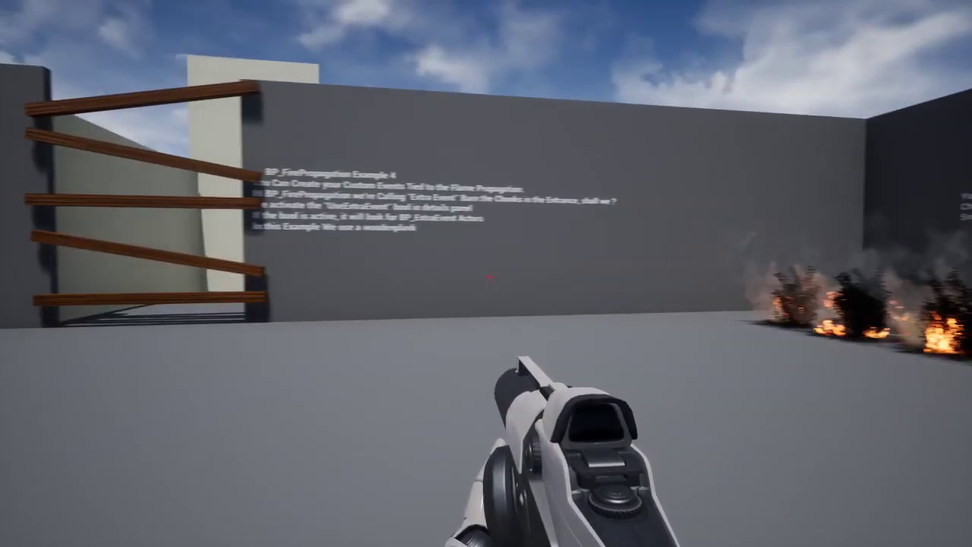
Read the BP_FirePropagation Example 4 notes and burn the wooden planks blocking the entrance
key(w)
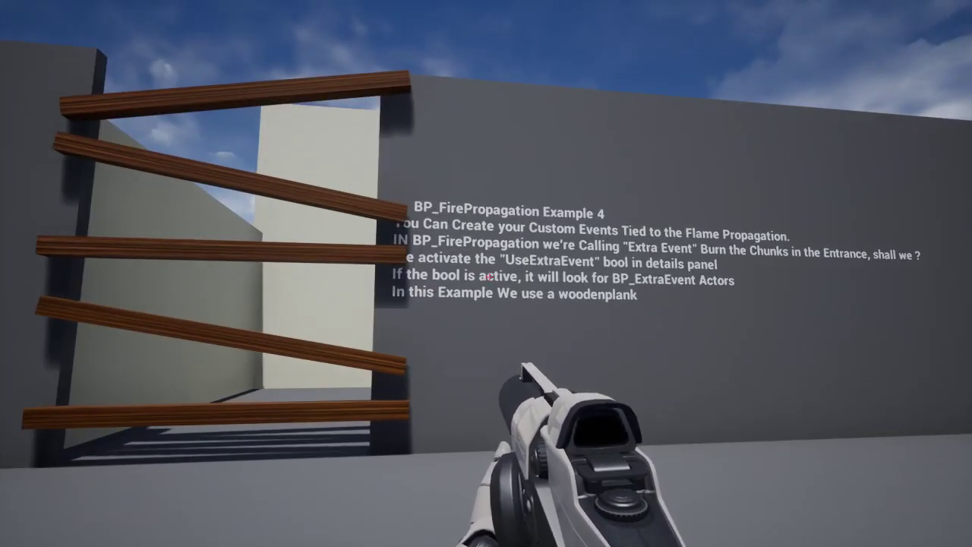
key(d)
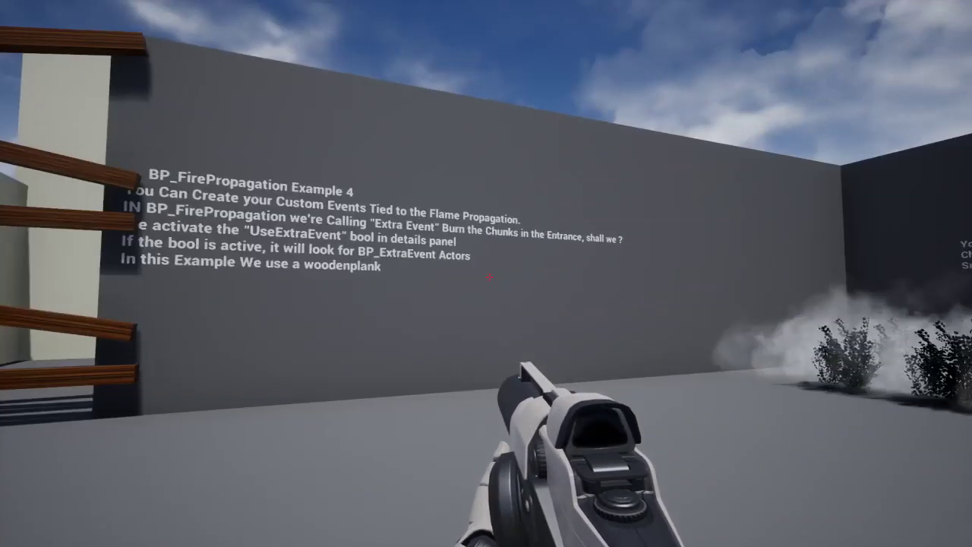
key(w)
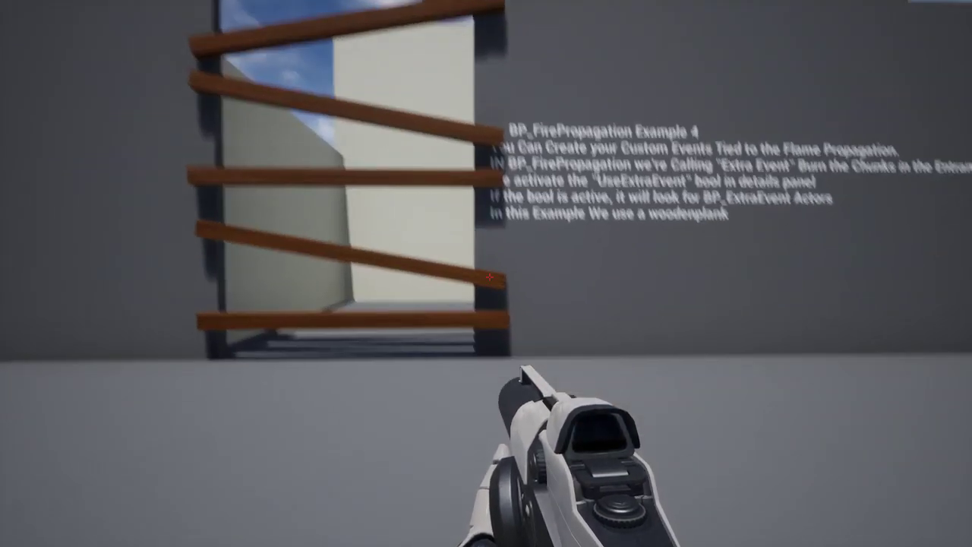
click(489, 277)
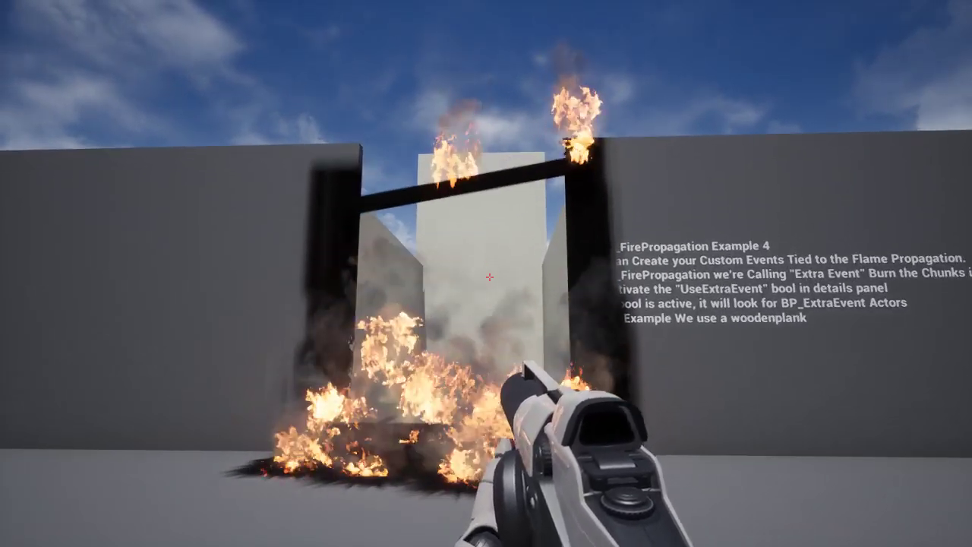
Pass through the burned entrance and corridor, and read the sign about the FirePropagation Volume test near the wooden shelters
key(w)
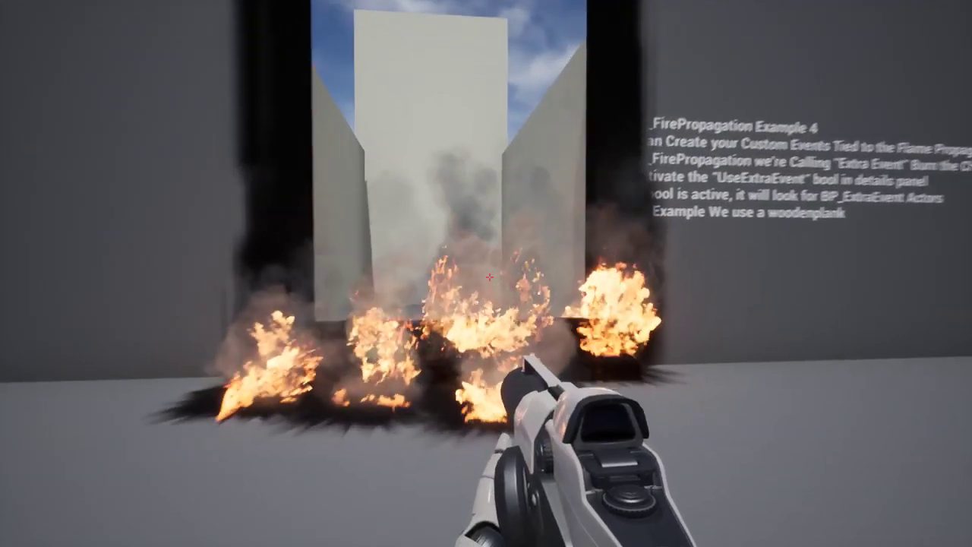
key(w)
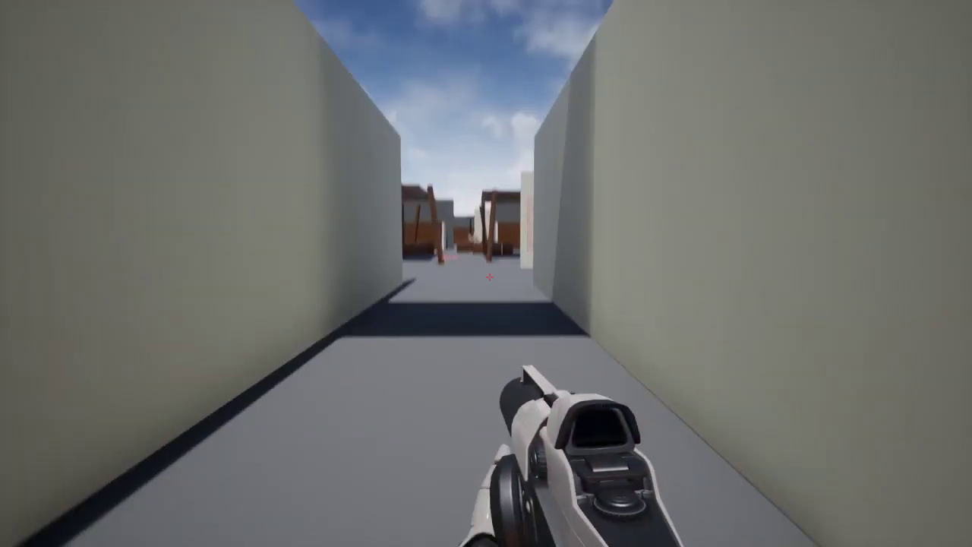
key(w)
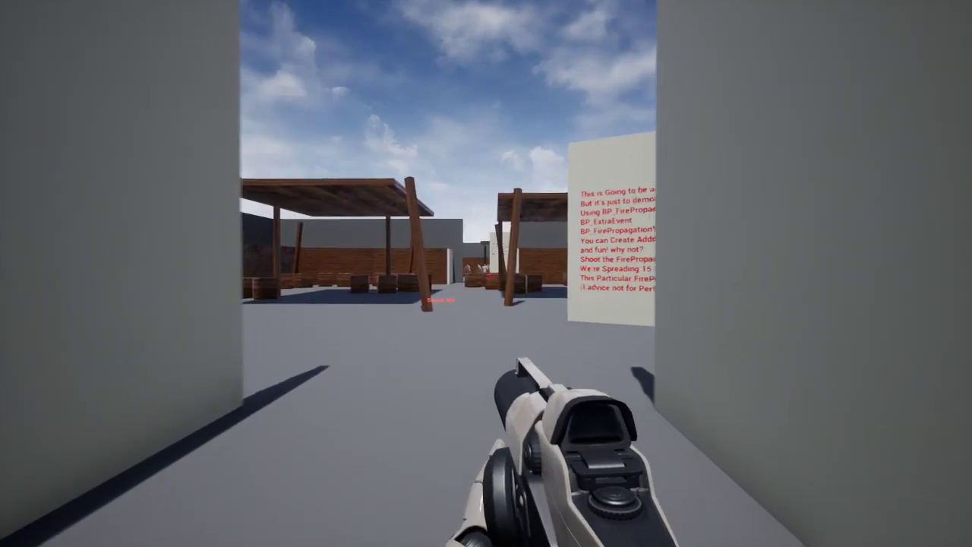
key(w)
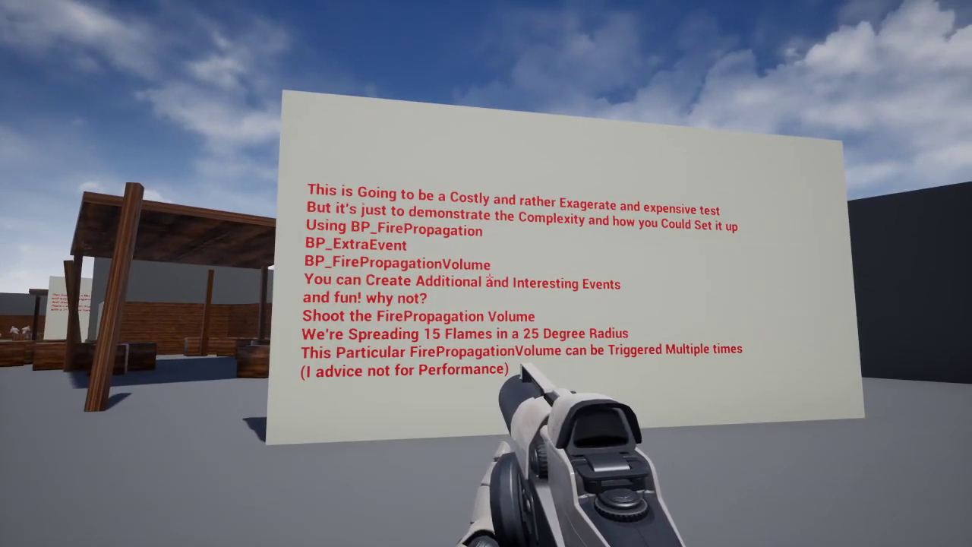
key(w)
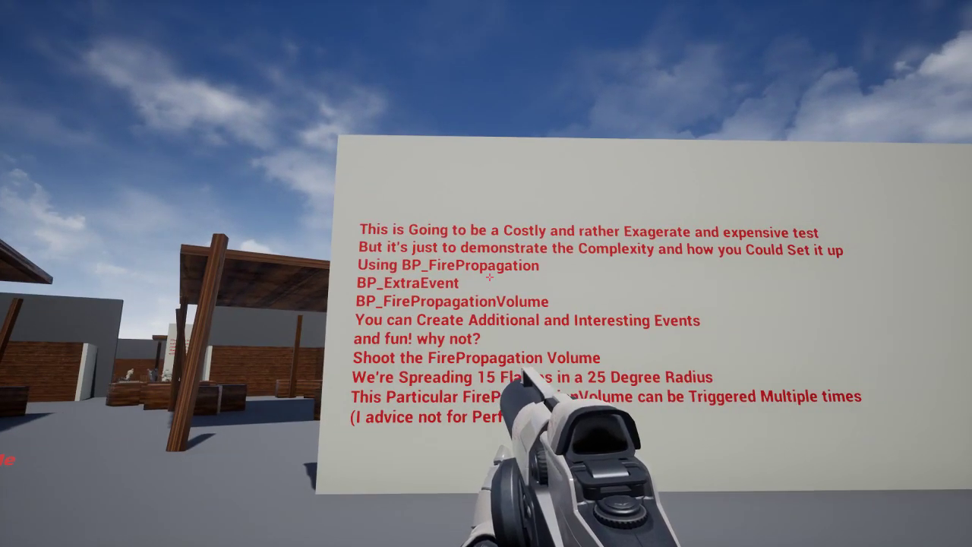
key(w)
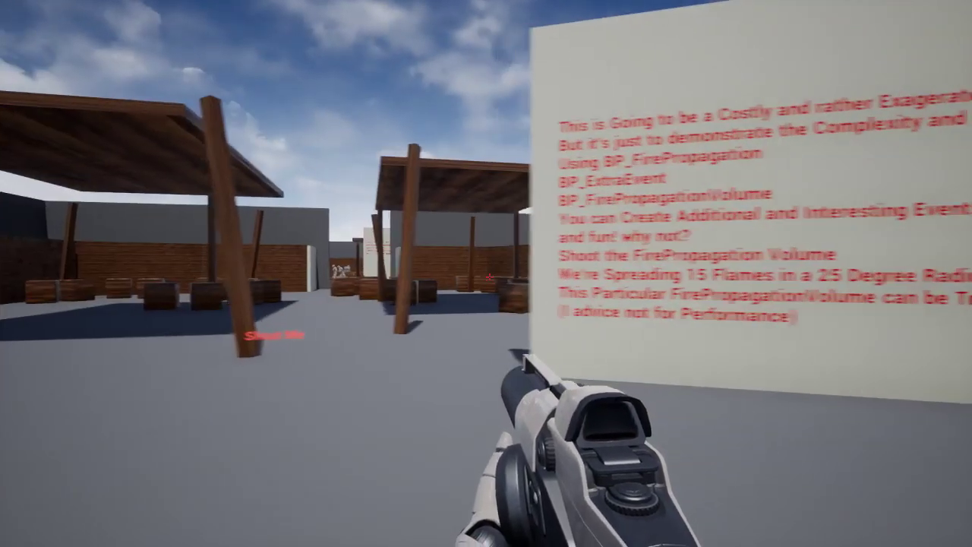
Walk under the wooden shelters, shoot the FirePropagation Volume to spread its flames, and back away from the fire
key(w)
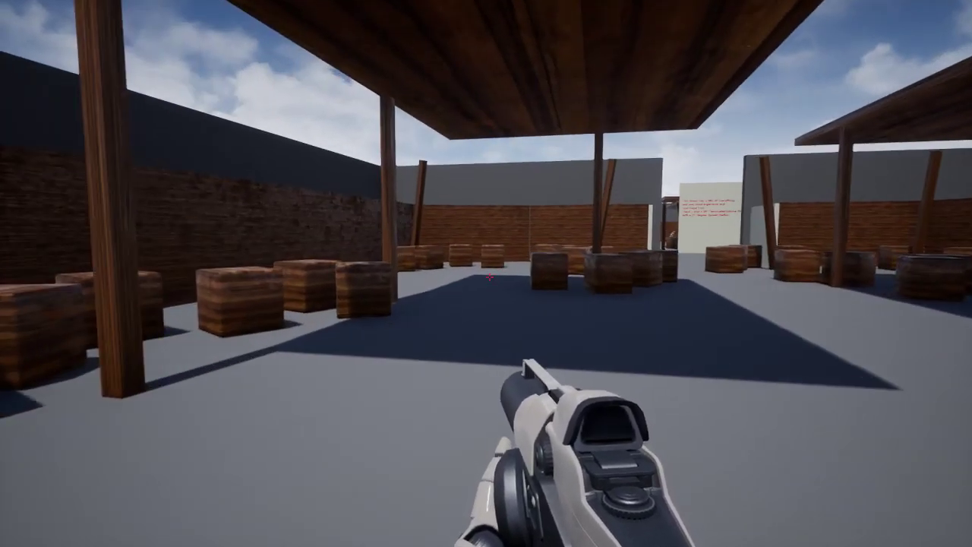
click(490, 277)
key(s)
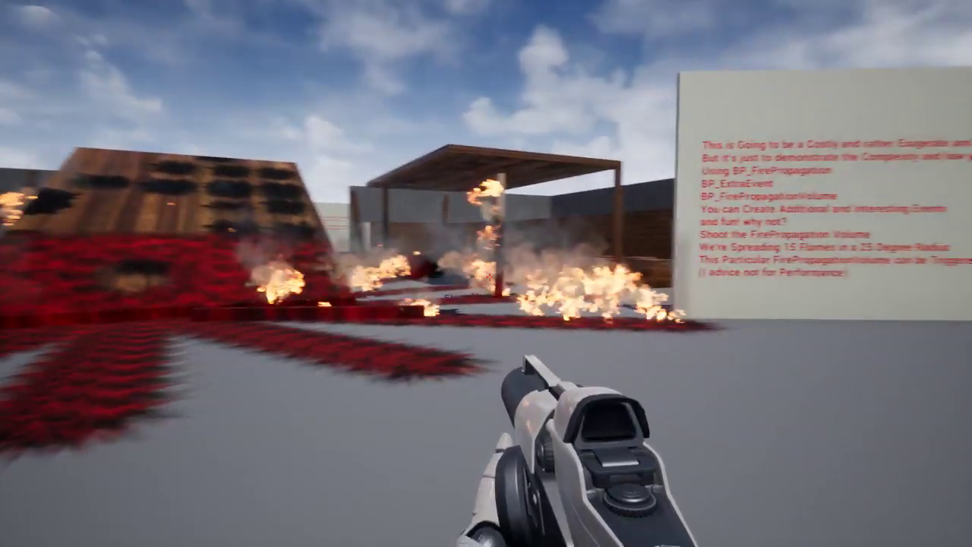
Move around the sign and watch the fire spread over the shelters, crates and surrounding wooden walls
key(w)
key(w)
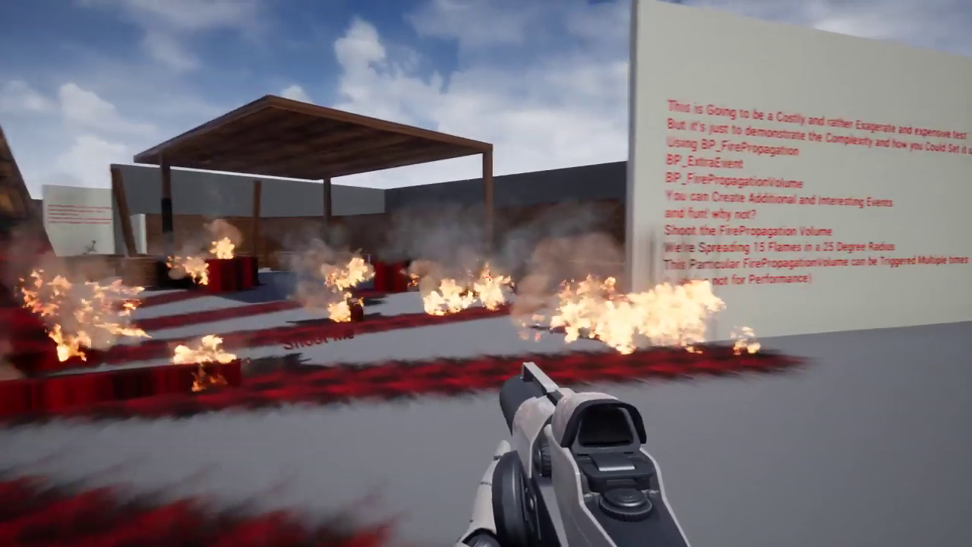
key(a)
key(s)
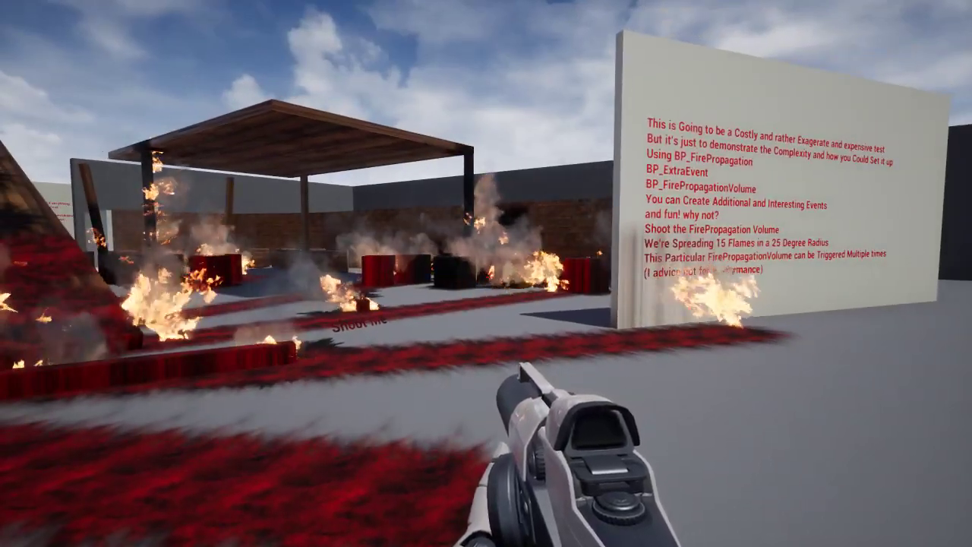
key(w)
key(a)
key(d)
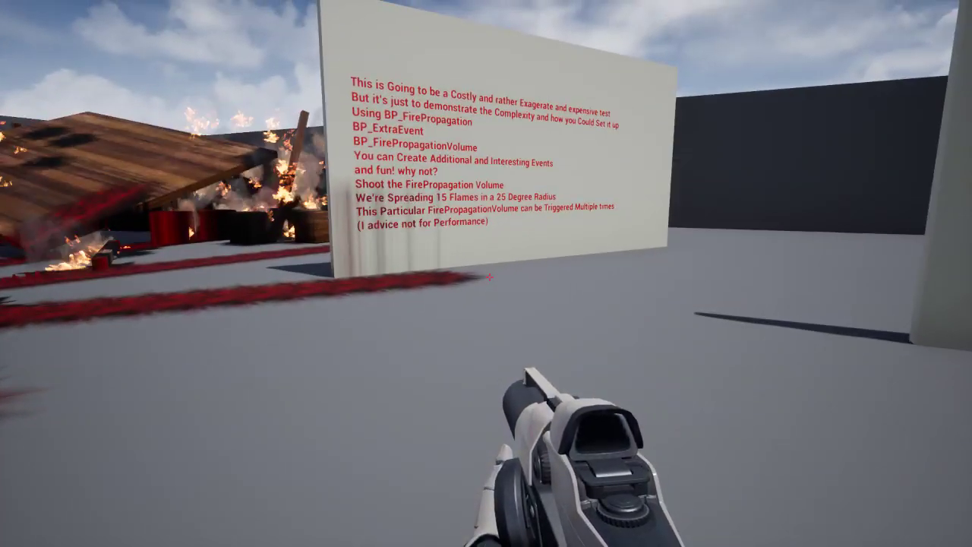
key(w)
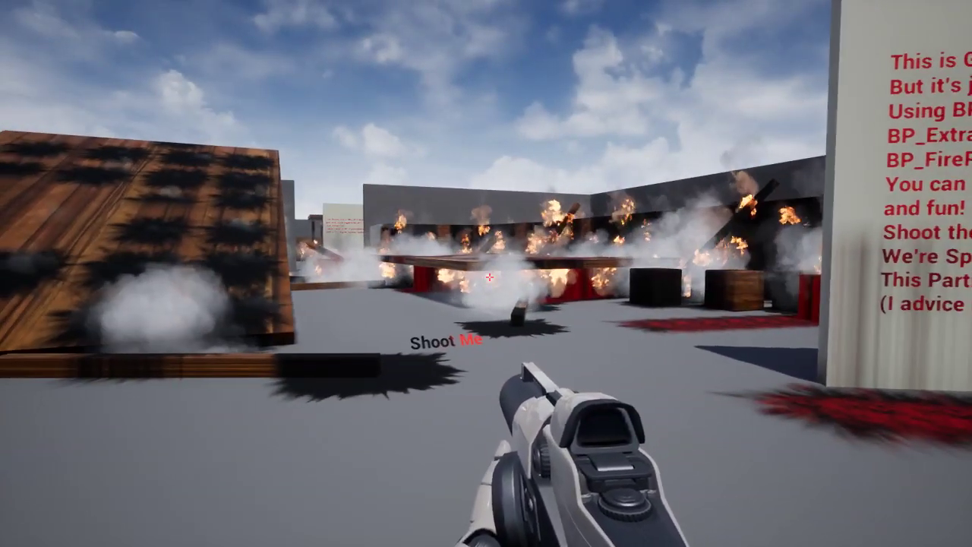
key(a)
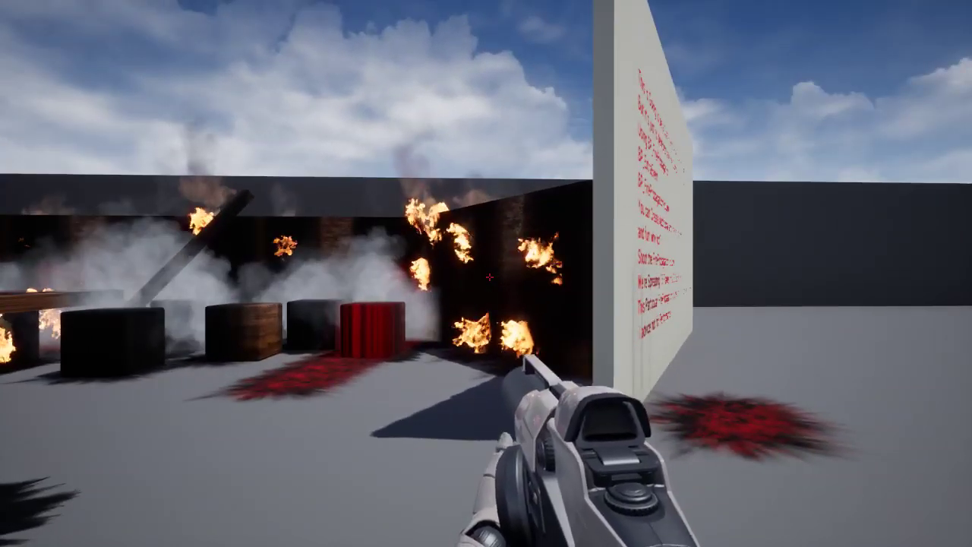
Walk past the charred crates and collapsed shelters and go on into the area with the AI characters
key(d)
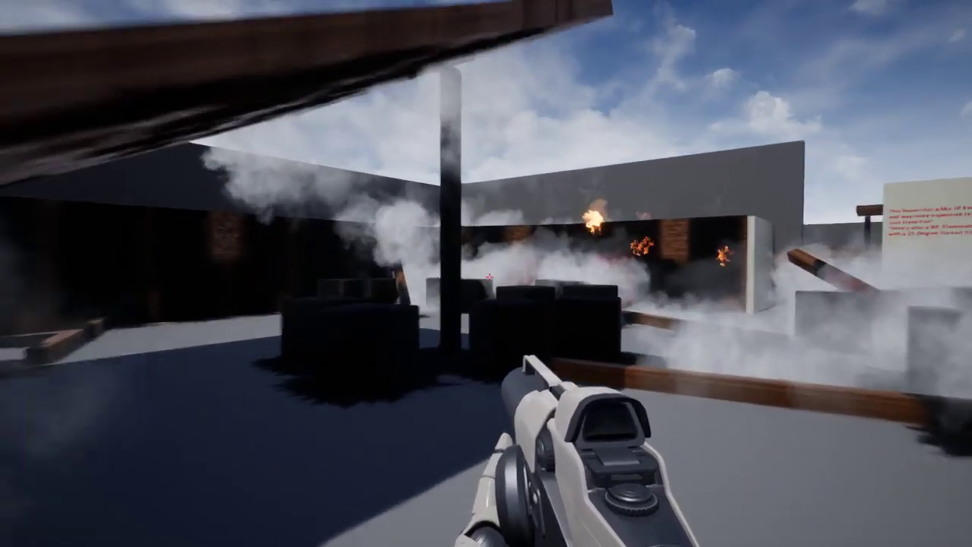
key(w)
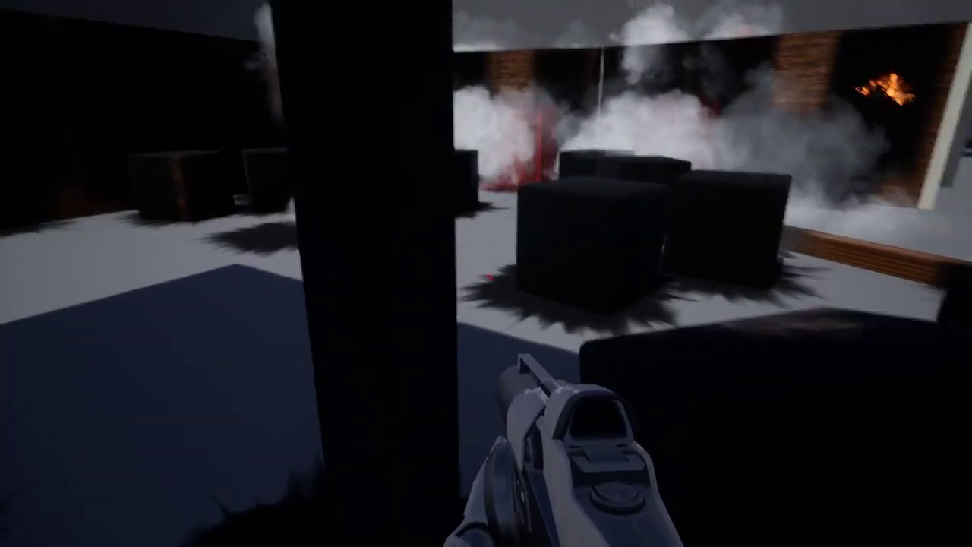
key(w)
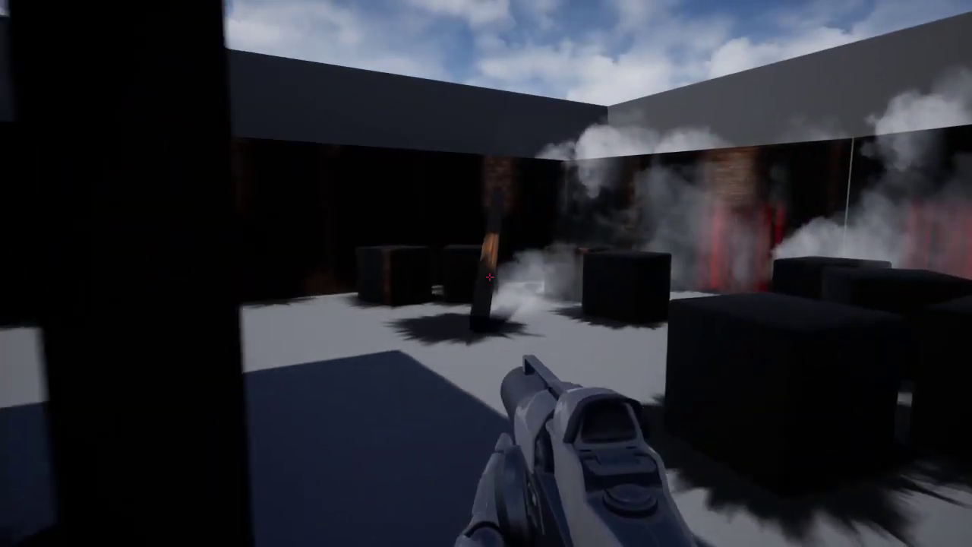
key(w)
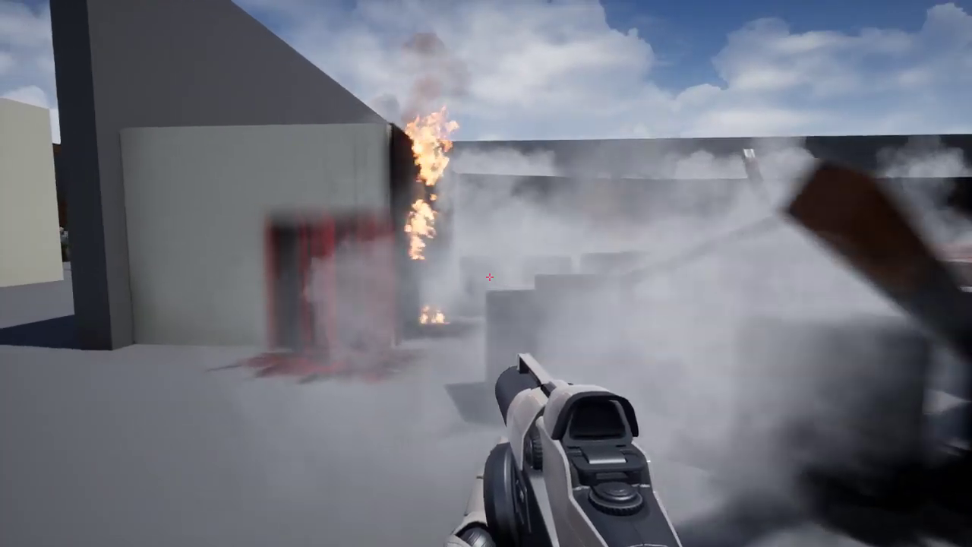
key(w)
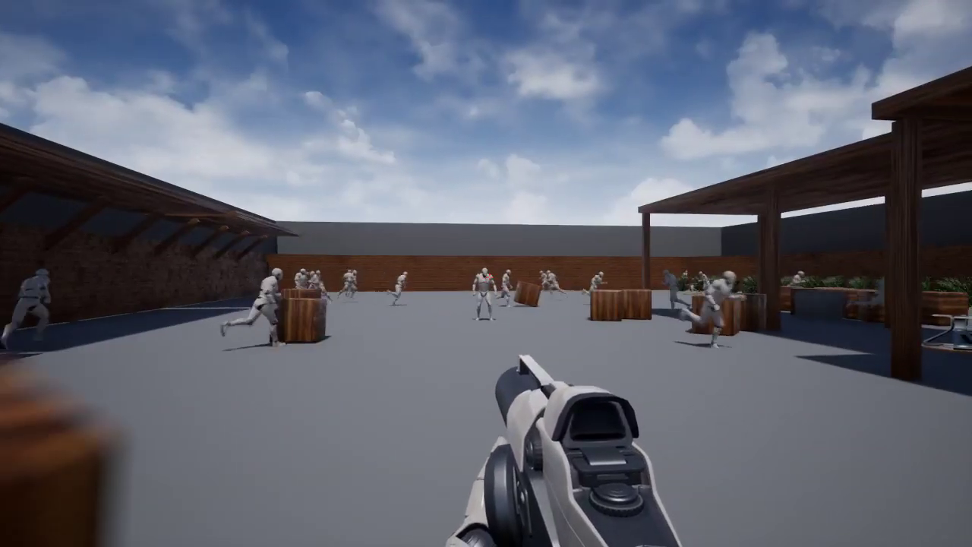
Set the area with the AI characters, crates and shelters on fire and watch the flames spread around it
key(w)
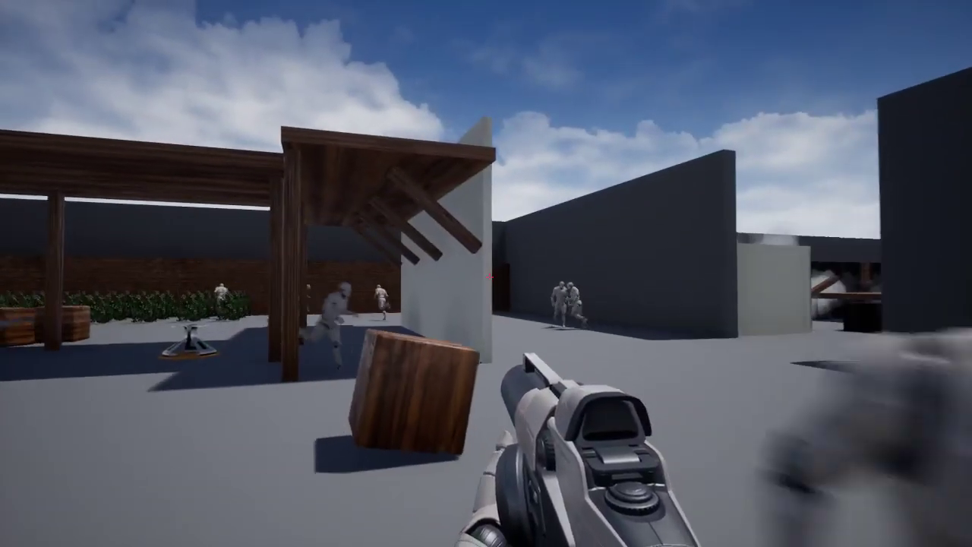
key(d)
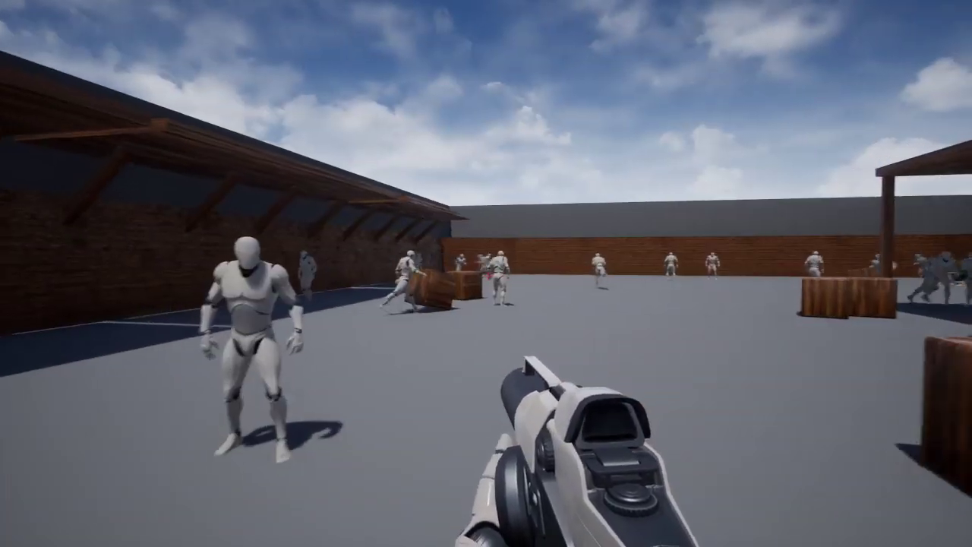
click(489, 276)
key(s)
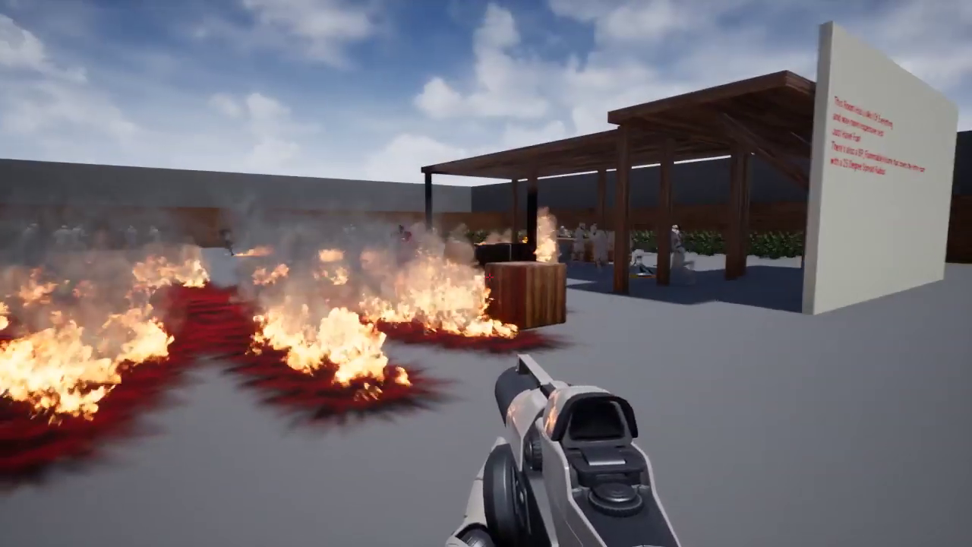
key(w)
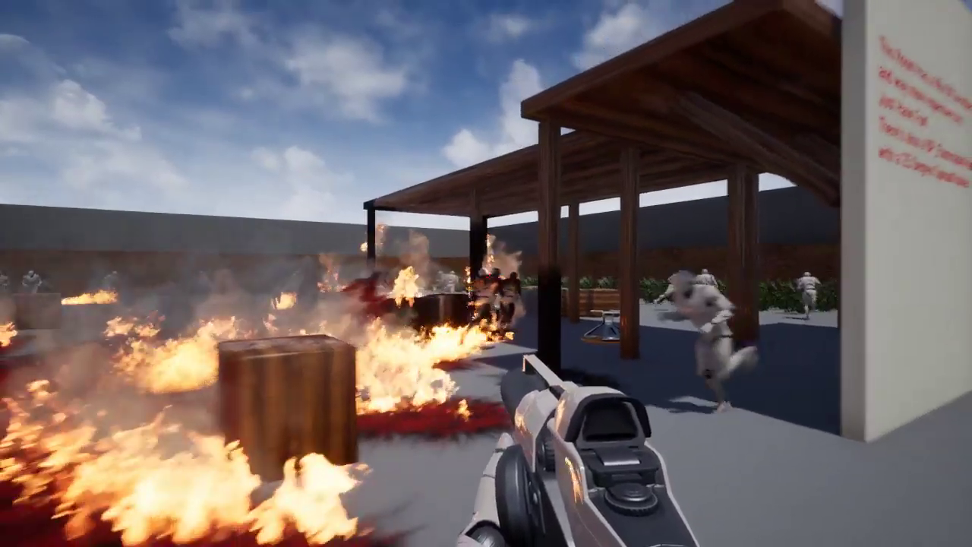
key(s)
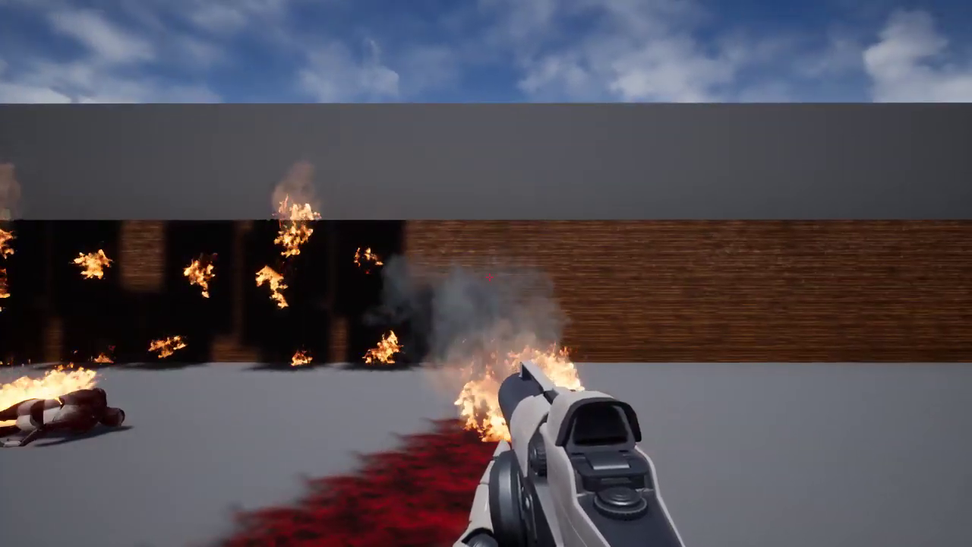
Fire the flamethrower at the remaining wooden wall and AI characters, and return to the previous shelter area
click(489, 277)
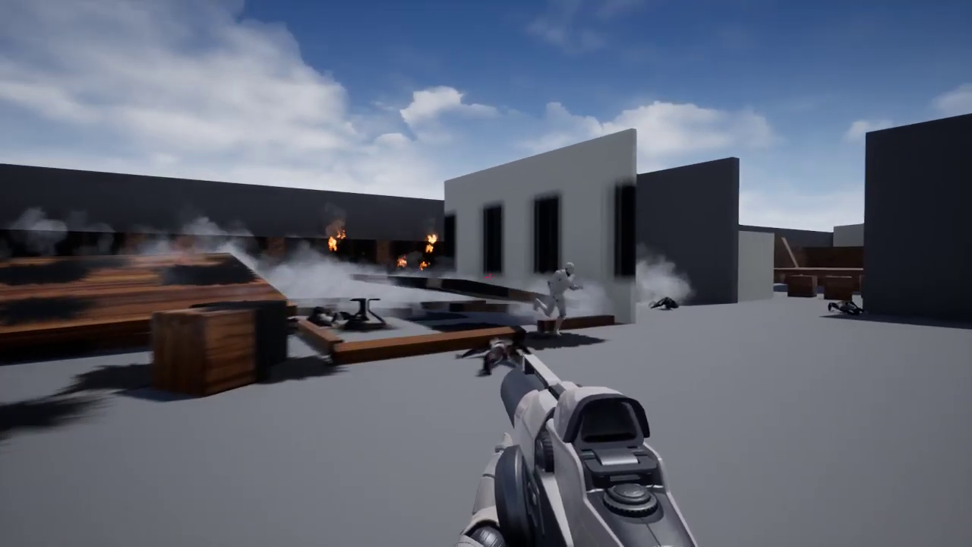
click(488, 277)
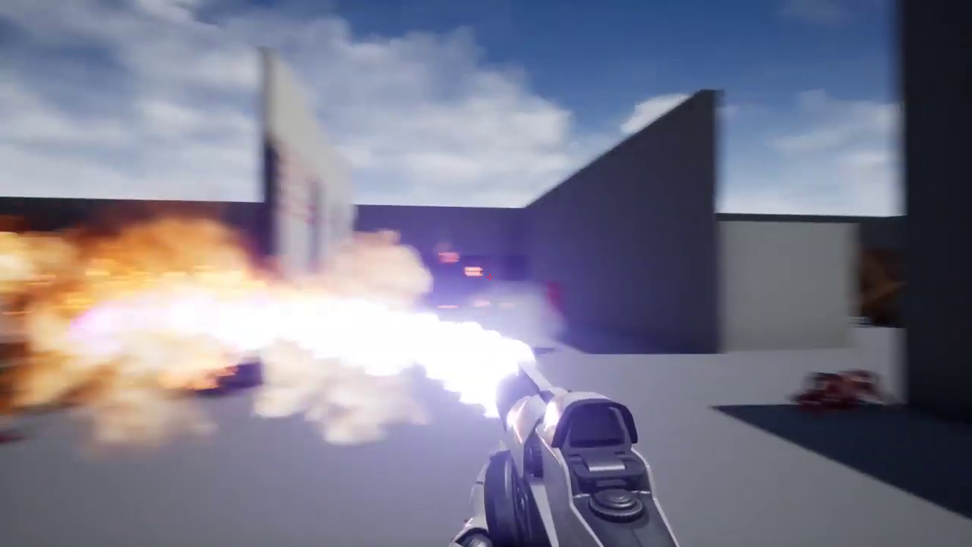
key(w)
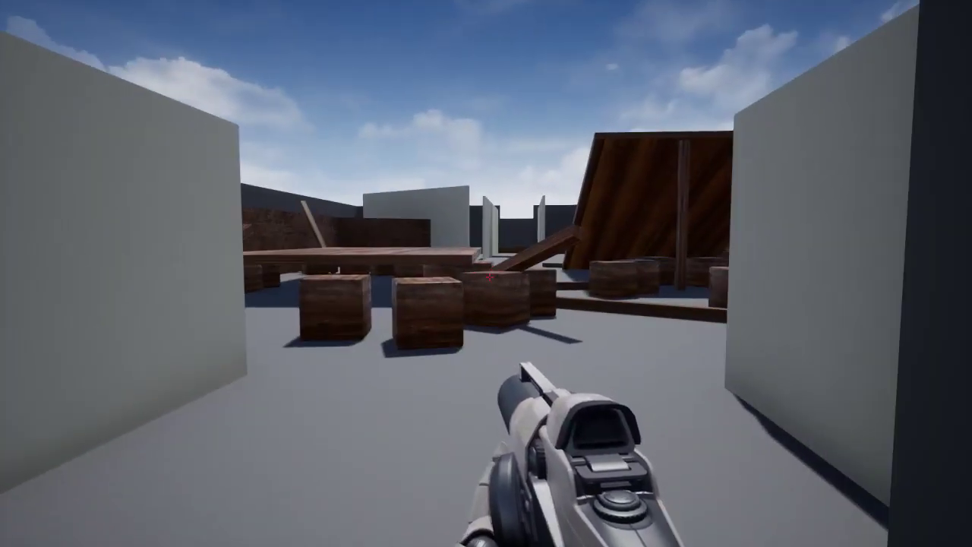
Stop the playtest, bring BP_FirePropagation Example 2 into view, and restore the full editor layout from the full-screen viewport
key(Escape)
key(w)
right_drag(486, 273, 396, 325)
key(w)
right_drag(437, 448, 435, 448)
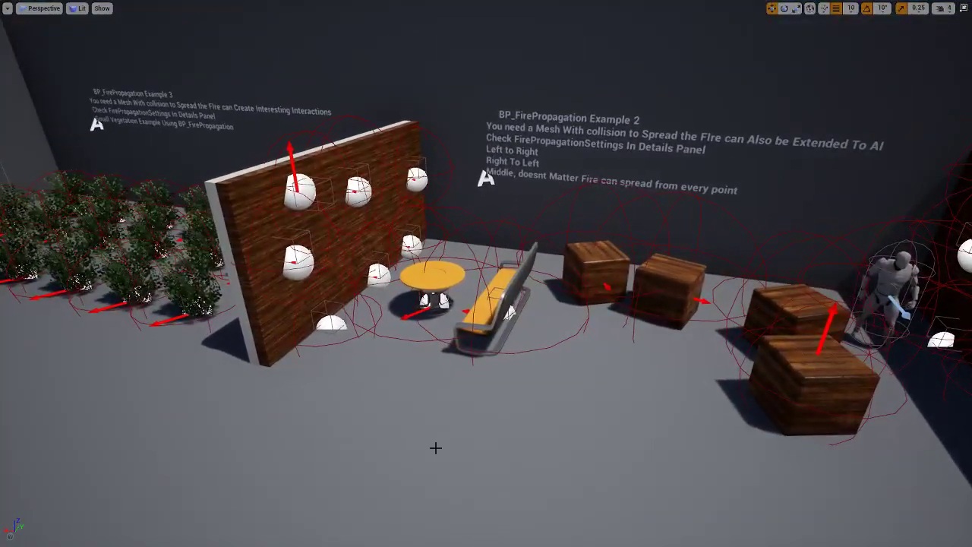
key(F11)
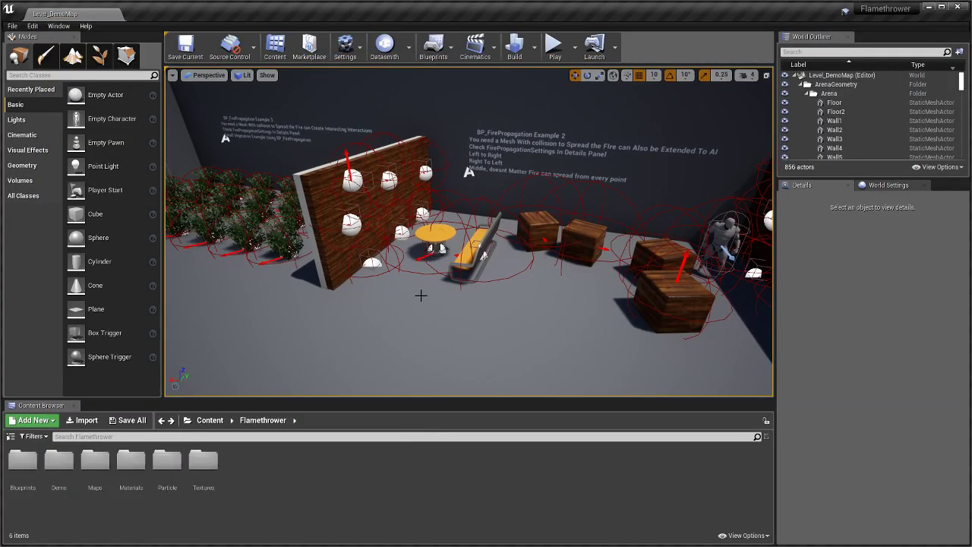
Select the round table in Example 2 and review its mesh and fire propagation settings
click(440, 243)
key(f)
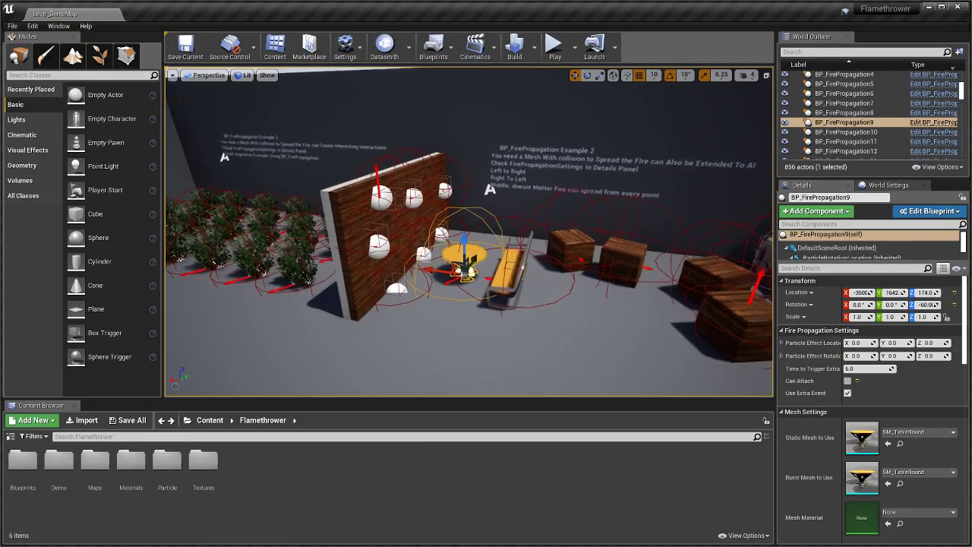
scroll(909, 376, down, 2)
scroll(909, 376, down, 5)
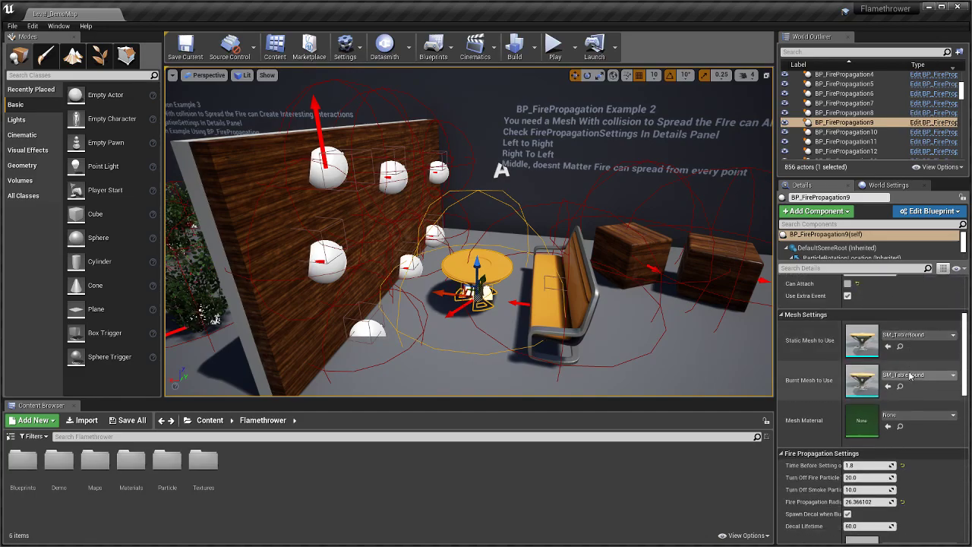
scroll(910, 376, up, 2)
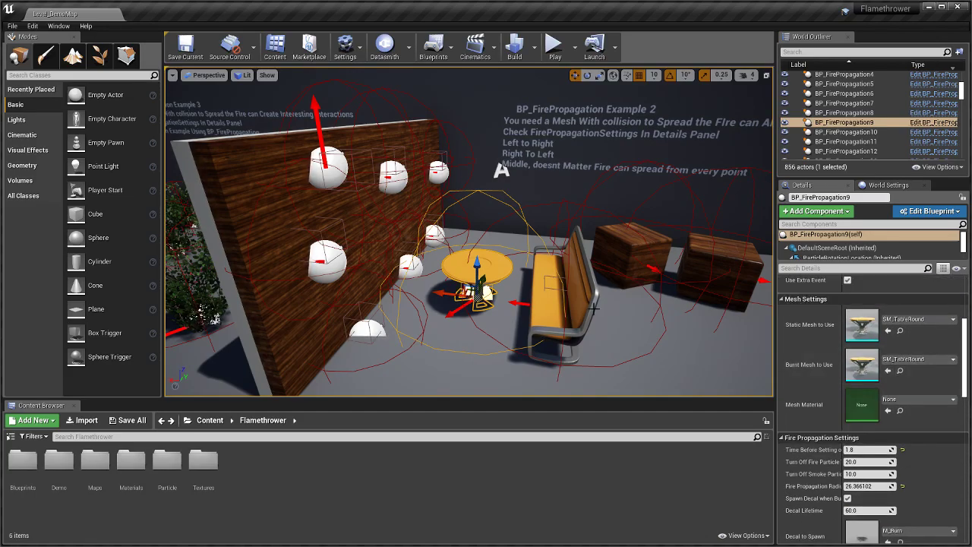
Select the front wooden crate in Example 2 to examine its meshes, material and propagation settings
key(d)
mouse_move(594, 309)
right_down()
mouse_move(660, 300)
mouse_move(593, 310)
right_up()
key(a)
click(569, 312)
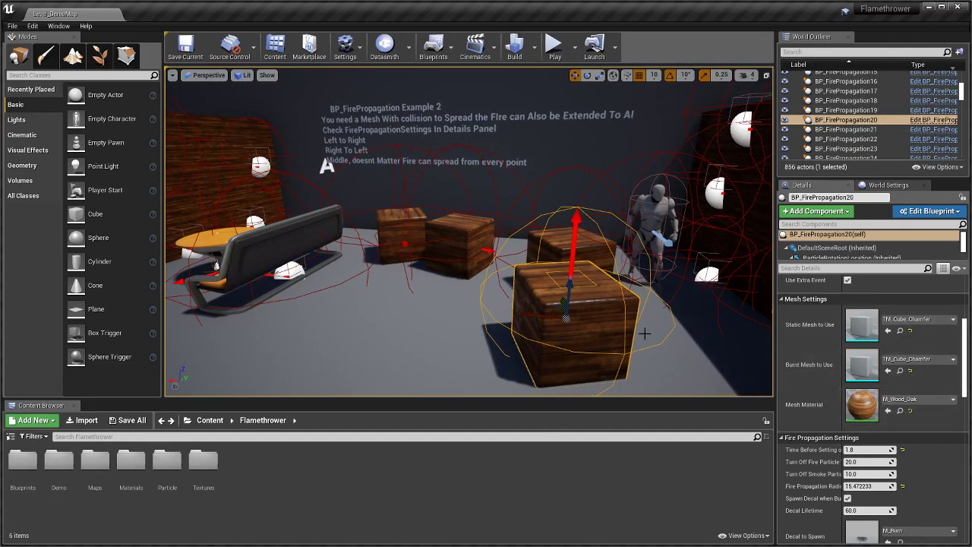
Return to the round table in Example 2, select it again and focus the view on it
key(a)
mouse_move(582, 317)
right_down()
mouse_move(621, 324)
mouse_move(584, 315)
right_up()
key(w)
alt+drag(478, 317, 470, 272)
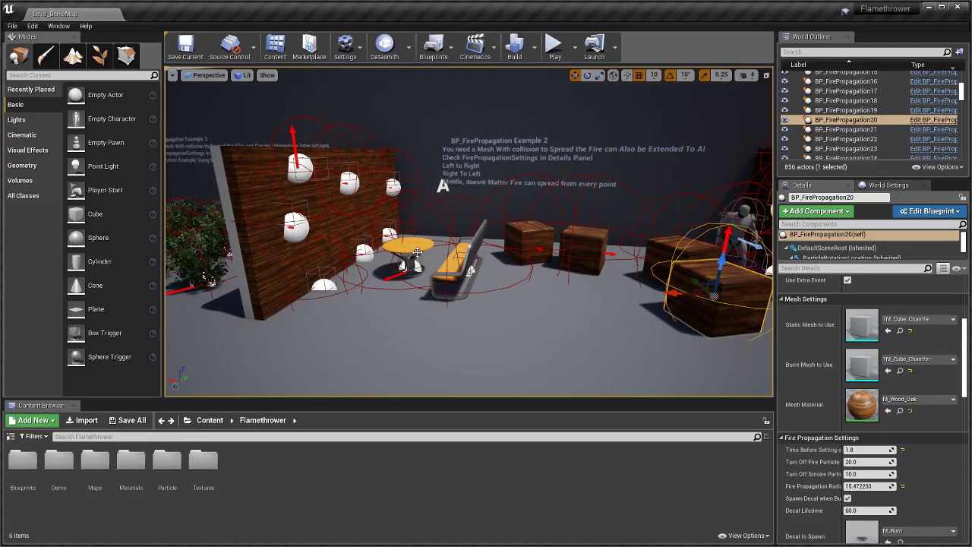
click(417, 251)
key(f)
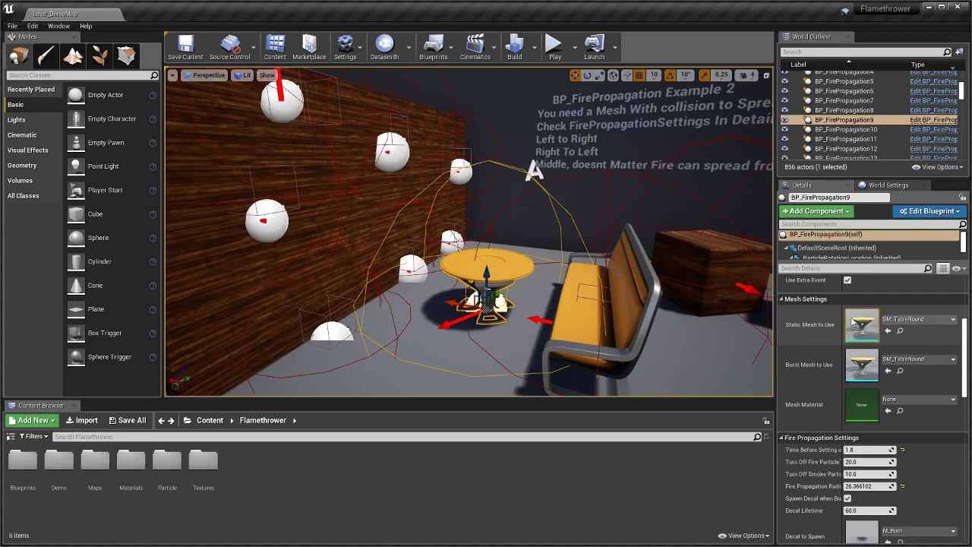
Turn off Use Static Meshes for the round table and turn it back on to compare both modes
scroll(858, 349, up, 2)
scroll(892, 353, up, 2)
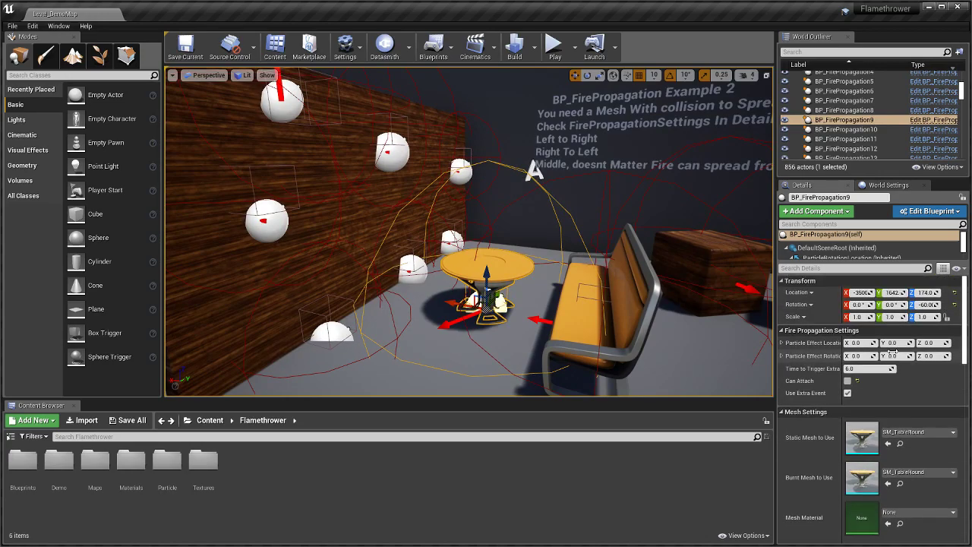
scroll(892, 353, down, 6)
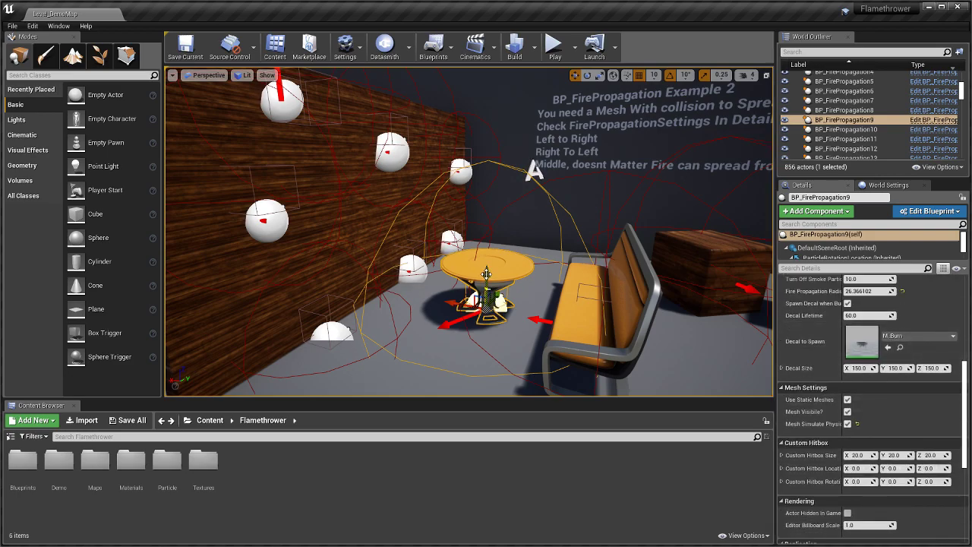
click(847, 399)
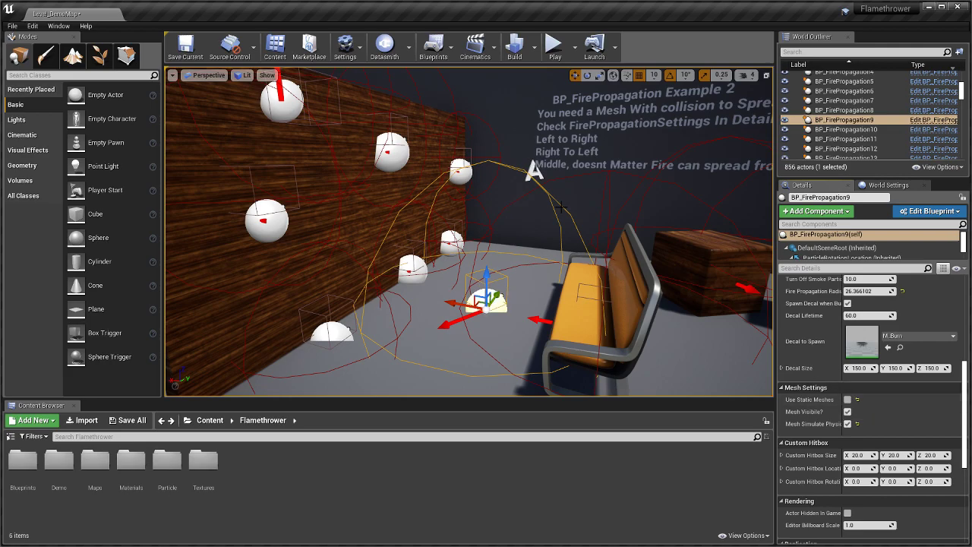
click(847, 402)
Select the fire propagation spheres along the wooden wall one after another to examine their placement and overlapping radii
key(s)
right_drag(474, 281, 466, 282)
click(465, 284)
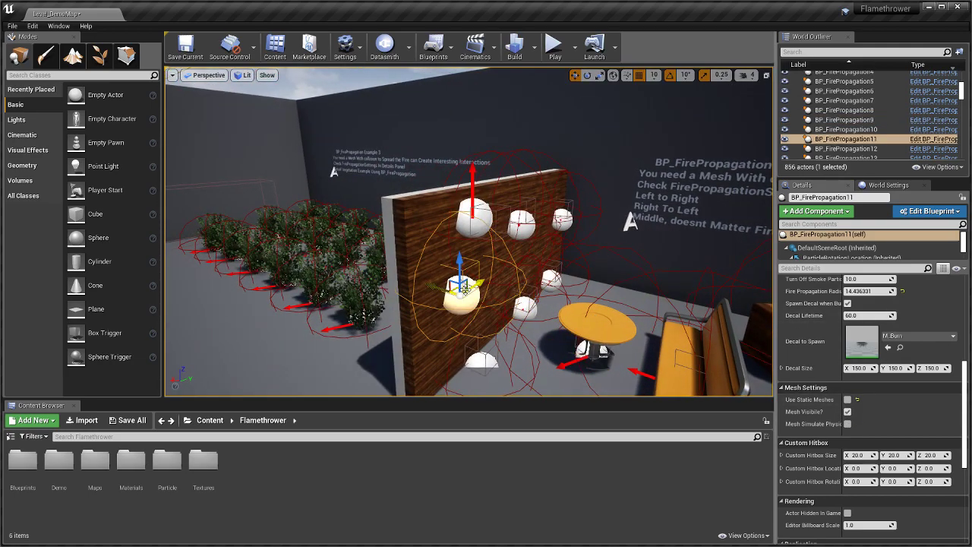
click(474, 227)
click(462, 293)
click(521, 222)
click(483, 351)
key(w)
right_drag(511, 300, 511, 317)
click(438, 232)
click(540, 173)
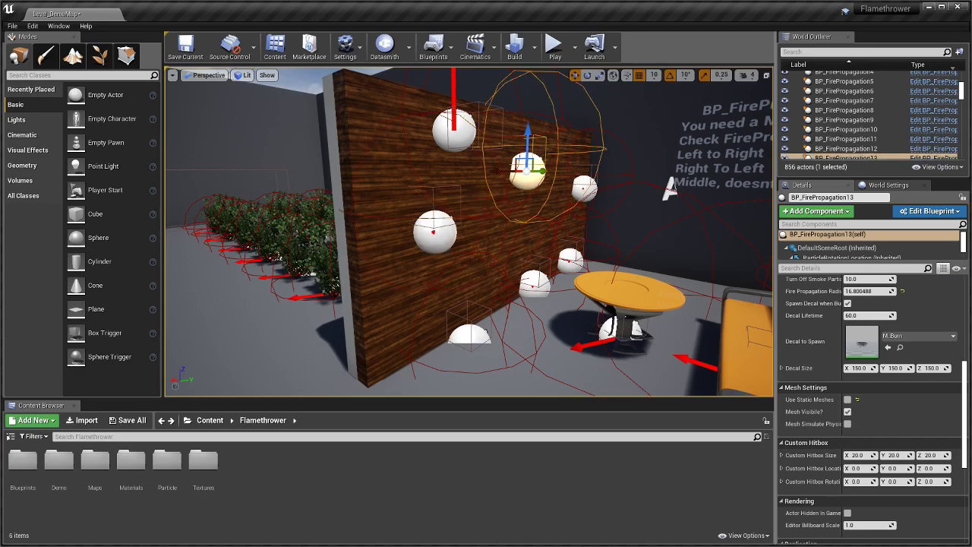
click(585, 188)
Reselect the round table and check the description of its Fire Propagation Radius setting
right_drag(577, 197, 697, 213)
key(s)
click(403, 260)
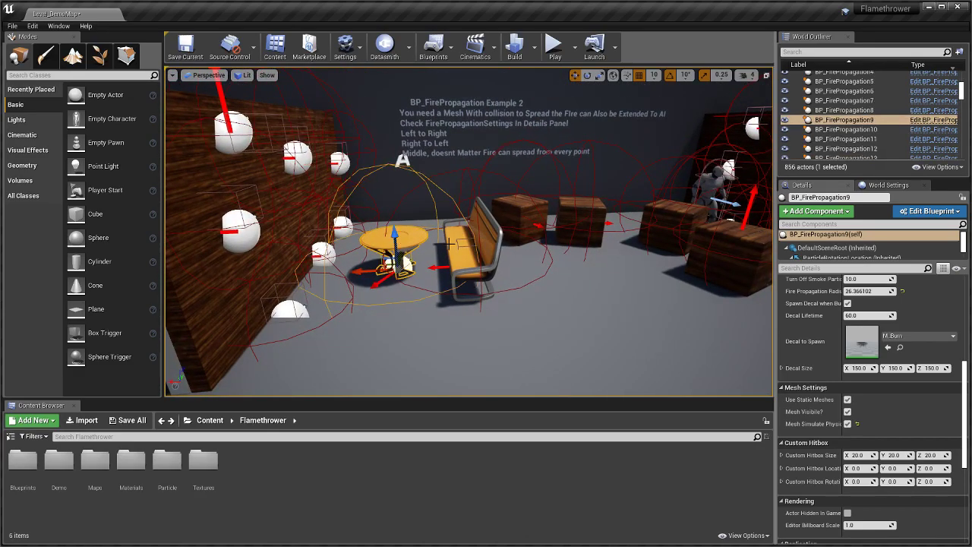
scroll(867, 364, up, 3)
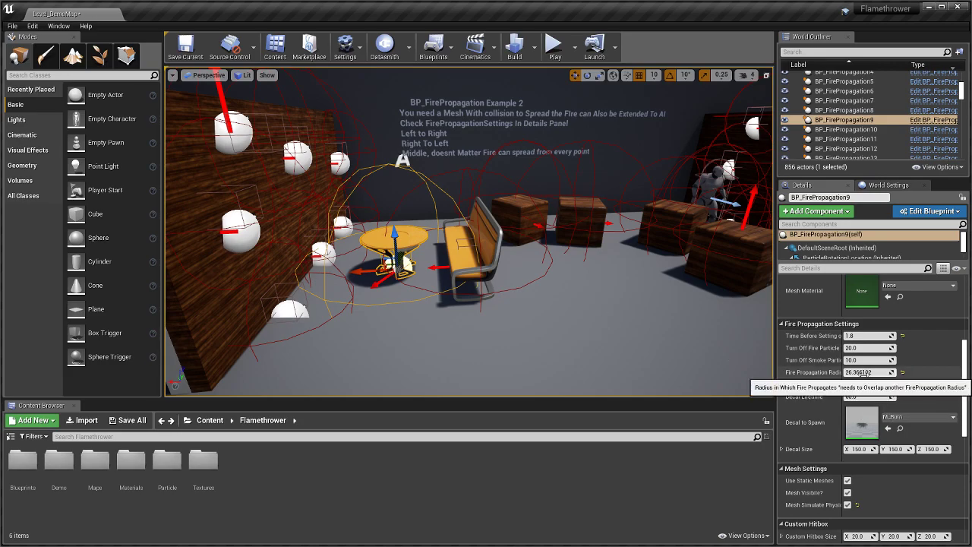
Enlarge the round table's Fire Propagation Radius to about 41.96
mouse_move(866, 372)
mouse_down()
mouse_move(892, 372)
mouse_move(867, 372)
mouse_up()
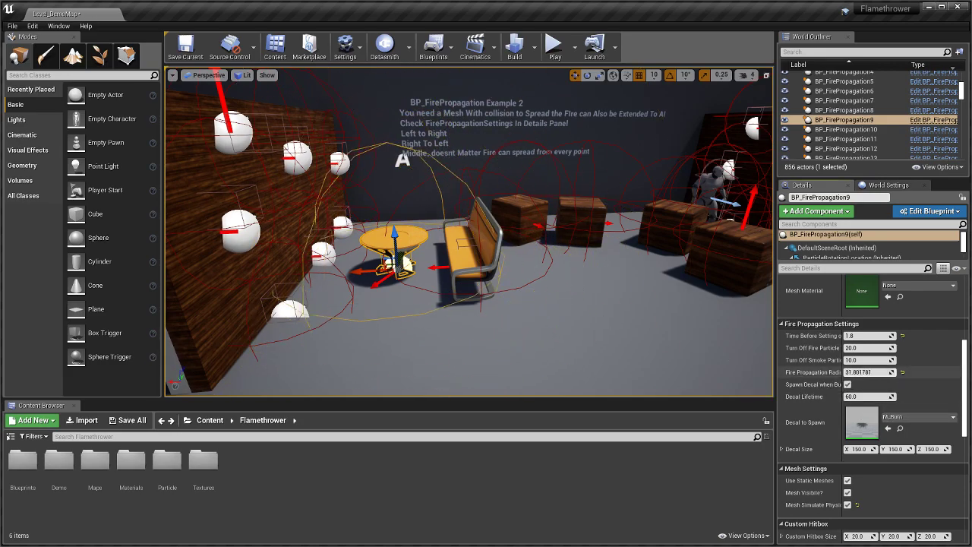
drag(870, 372, 852, 347)
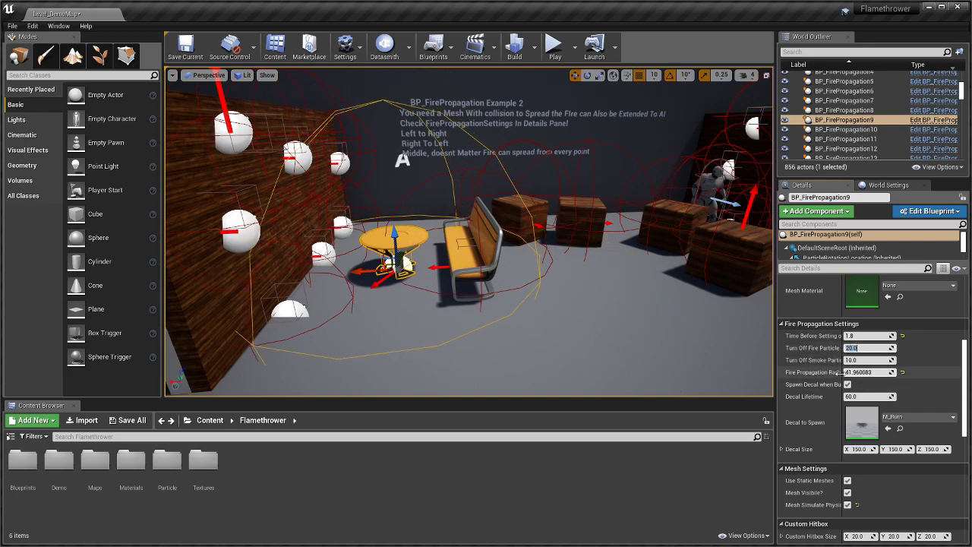
Try a shorter burn time before the round table spreads fire, and set it back to 1.8
click(856, 361)
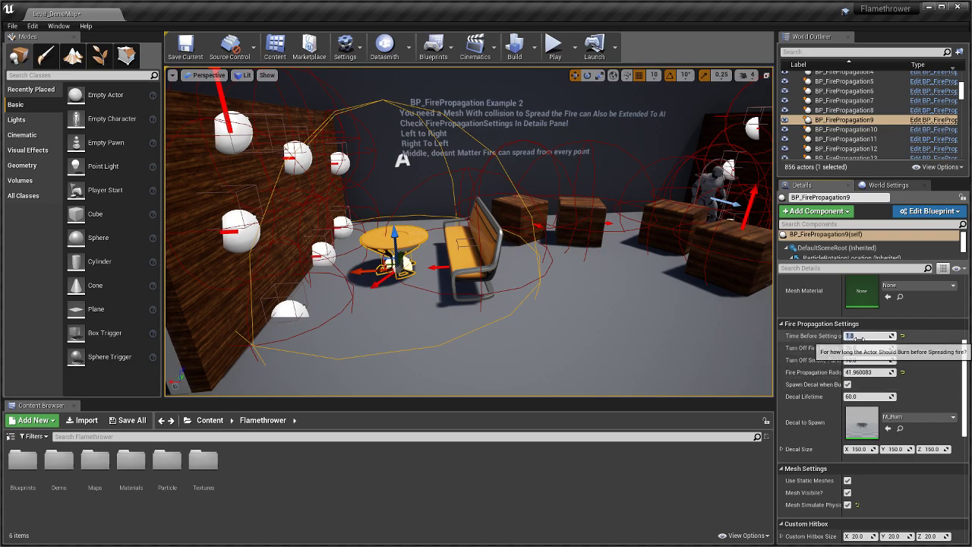
click(850, 335)
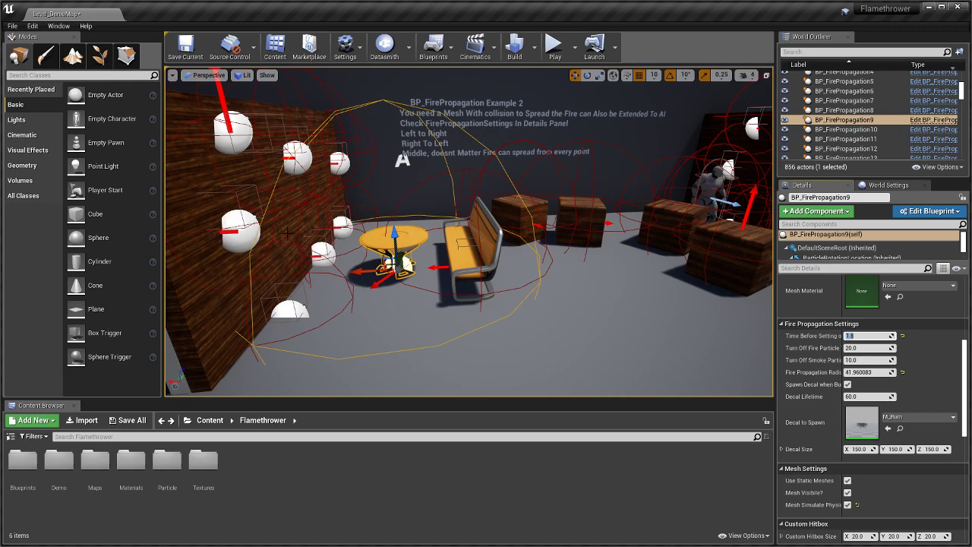
click(888, 334)
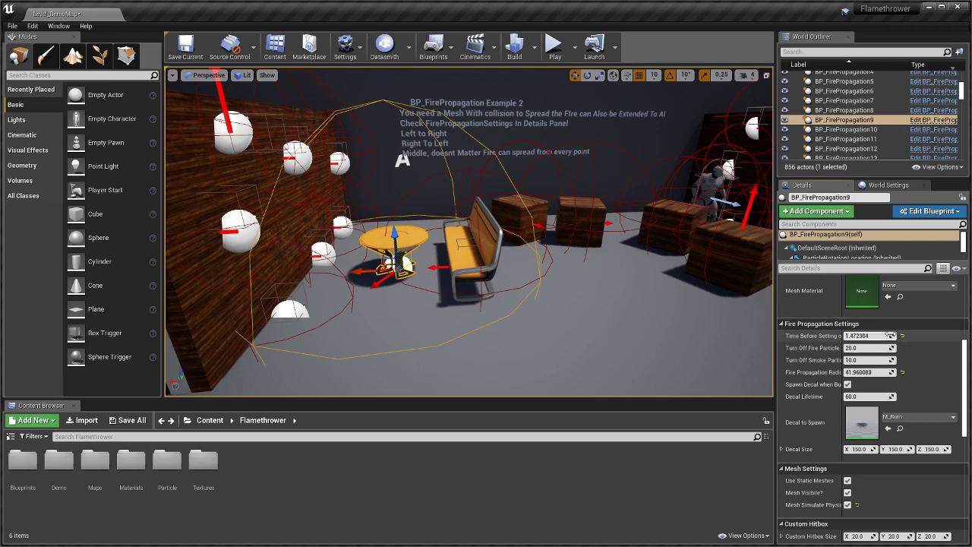
click(872, 335)
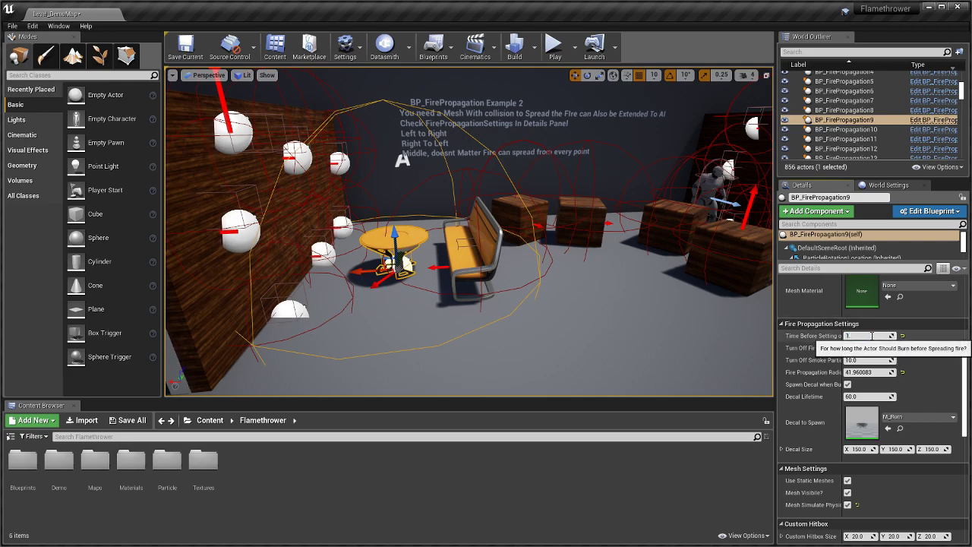
Select the bench and the wooden crates one after another to compare their burn time before spreading fire
click(468, 239)
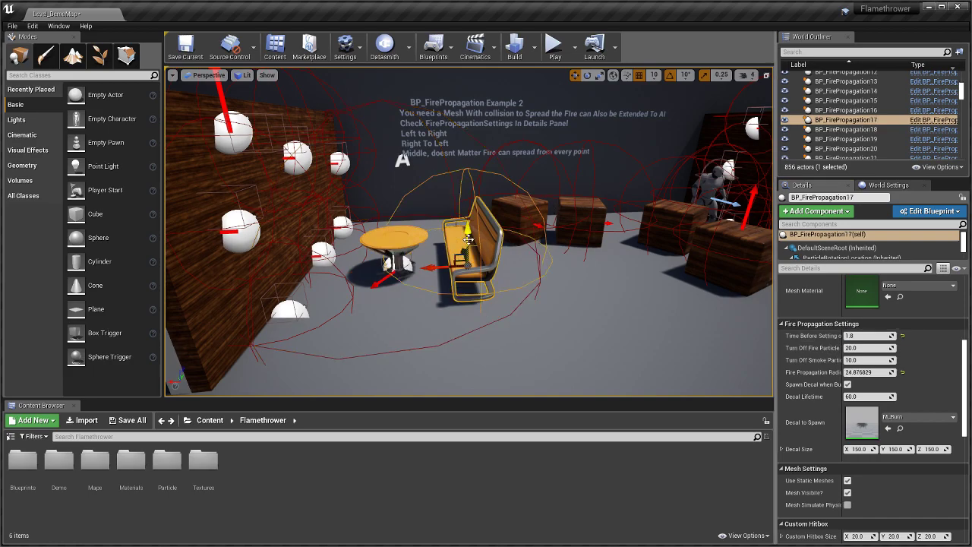
click(519, 214)
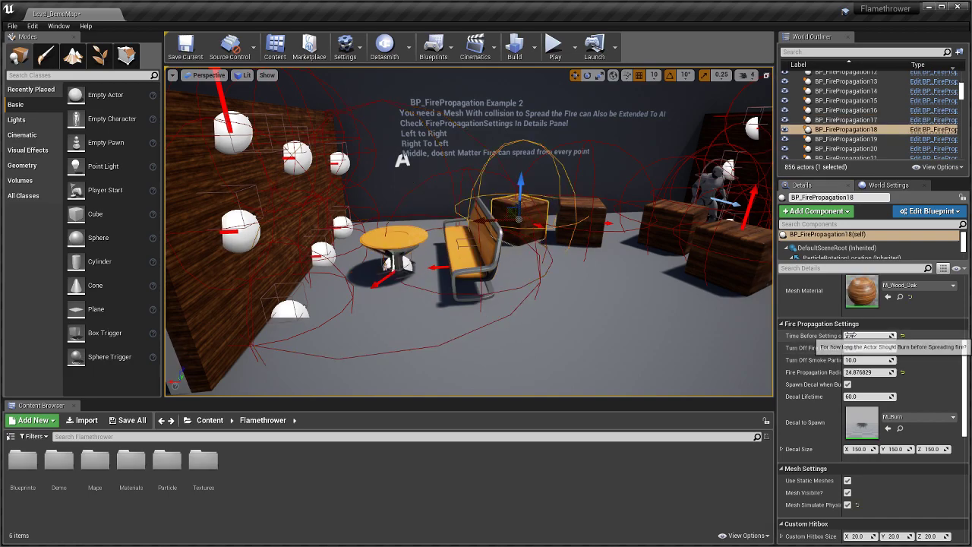
click(596, 215)
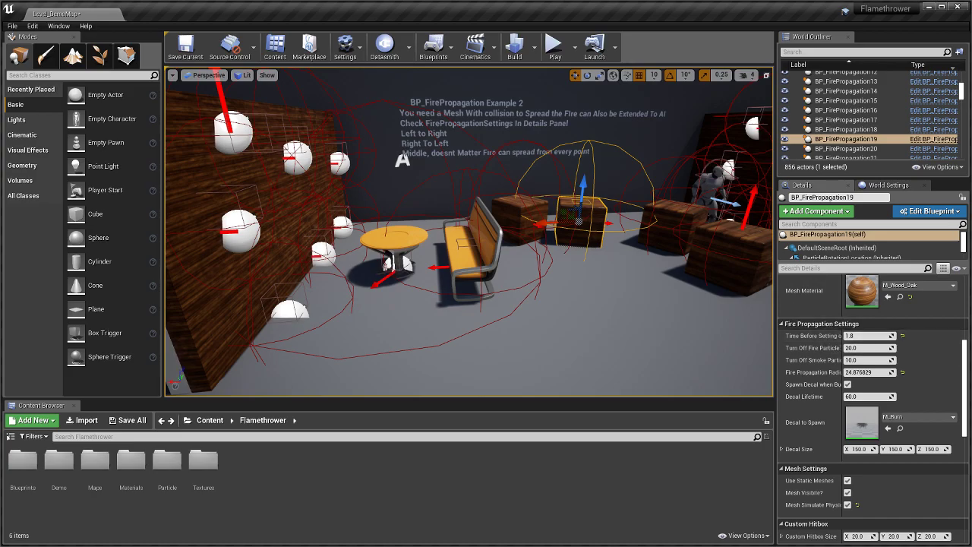
click(672, 228)
click(727, 255)
mouse_move(728, 254)
right_down()
mouse_move(768, 246)
mouse_move(577, 250)
mouse_move(732, 249)
right_up()
Select the fire propagation volume in the large wooden structure and examine its flame expansion and trigger propagation settings
click(440, 243)
right_drag(483, 259, 433, 244)
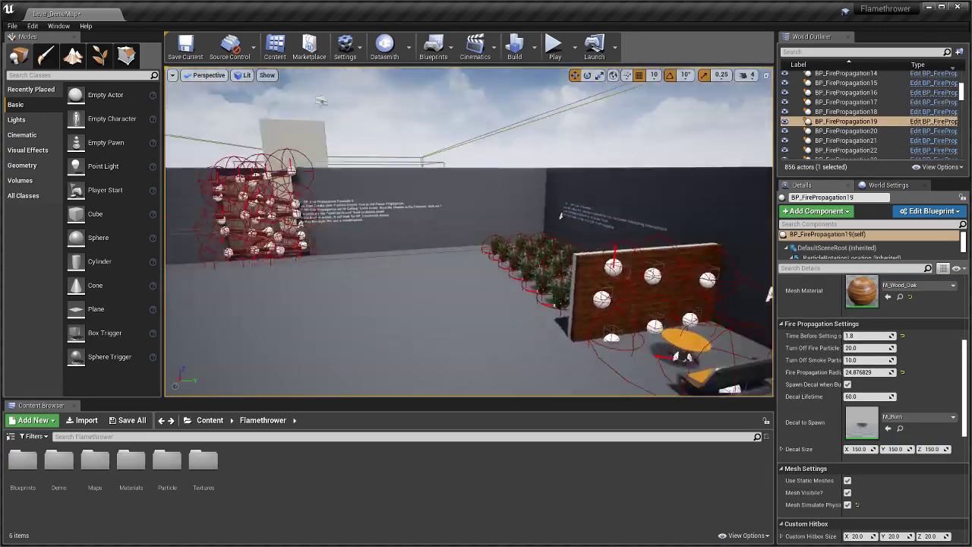
right_drag(483, 258, 455, 259)
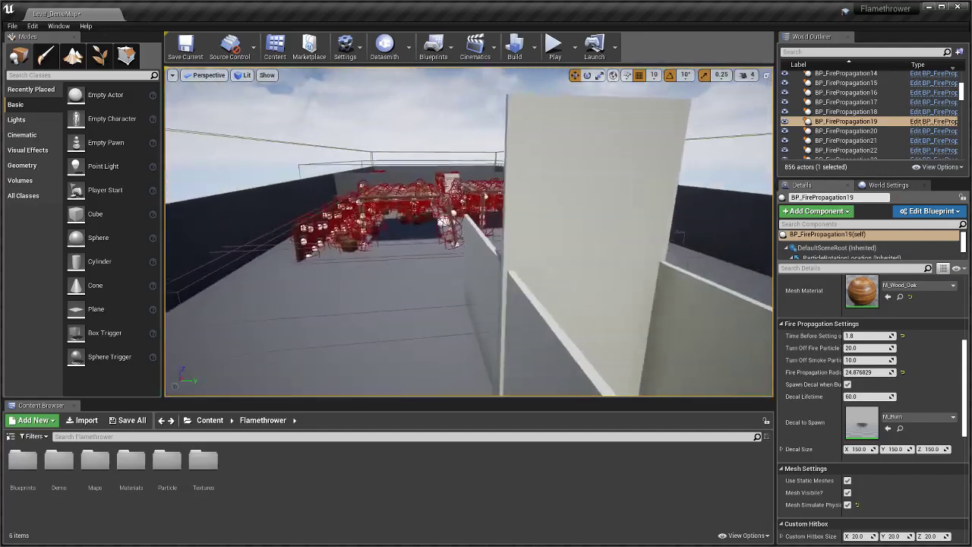
right_drag(455, 259, 485, 240)
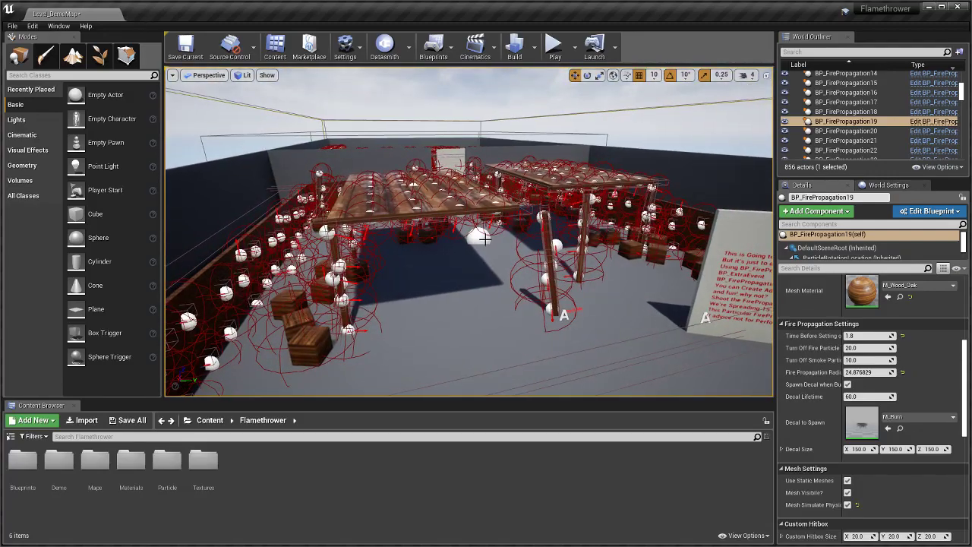
click(483, 238)
right_drag(510, 310, 494, 304)
scroll(889, 372, up, 1)
scroll(890, 375, up, 5)
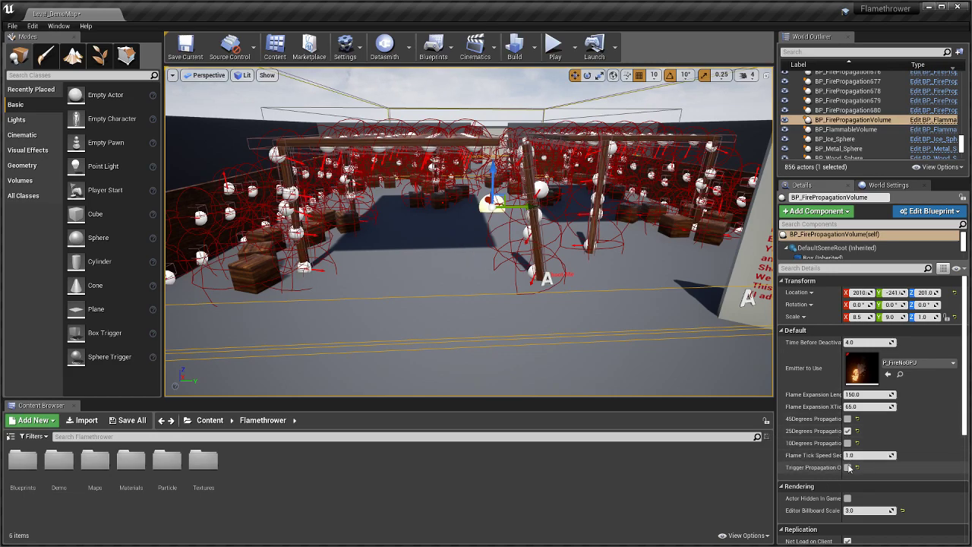
Select the round table in Example 2 and a bush in Example 3 to compare their static and burnt meshes
right_drag(406, 254, 447, 186)
drag(364, 232, 537, 219)
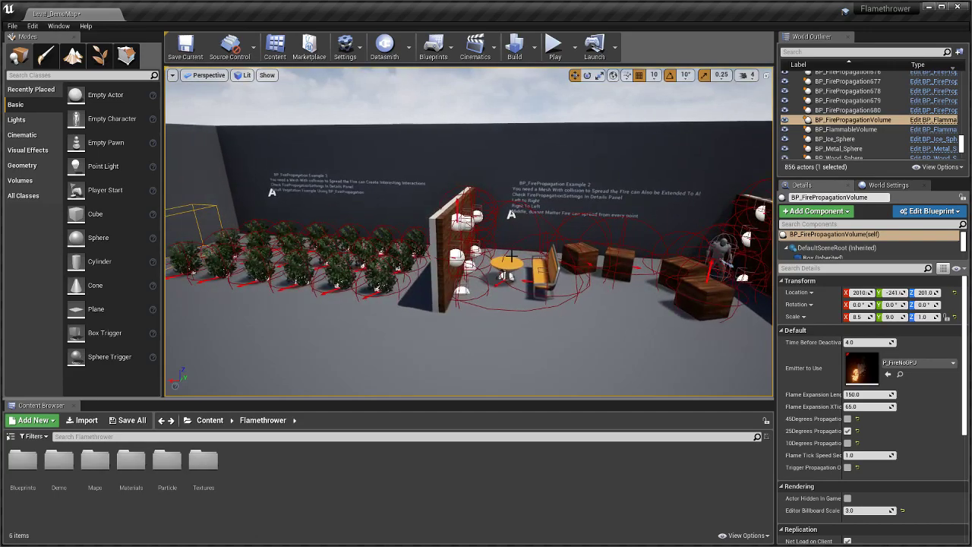
click(512, 255)
drag(511, 255, 463, 228)
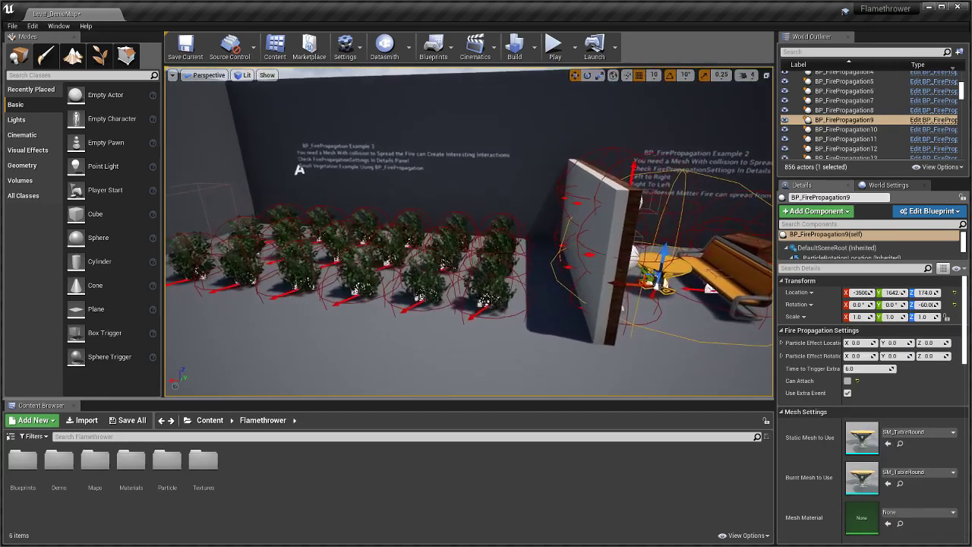
click(494, 283)
click(489, 282)
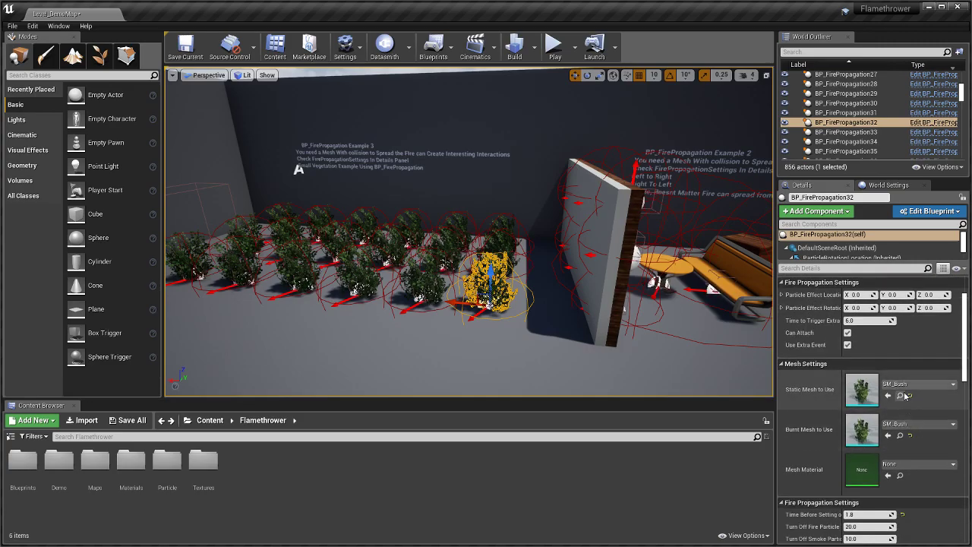
Reselect the round table and examine its Can Attach, Use Extra Event and mesh settings
mouse_move(577, 289)
right_down()
mouse_move(539, 295)
mouse_move(567, 298)
right_up()
click(474, 294)
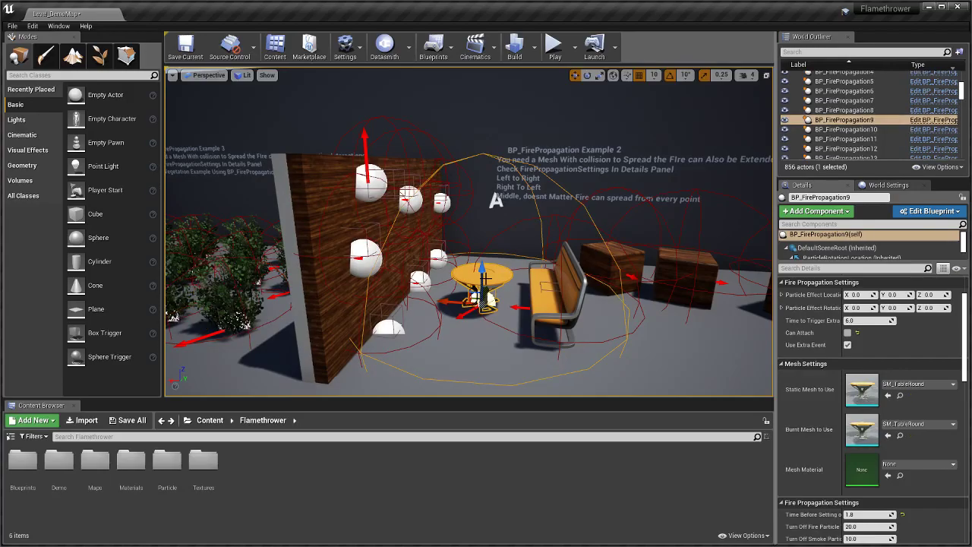
mouse_move(503, 279)
right_down()
mouse_move(425, 277)
mouse_move(490, 288)
right_up()
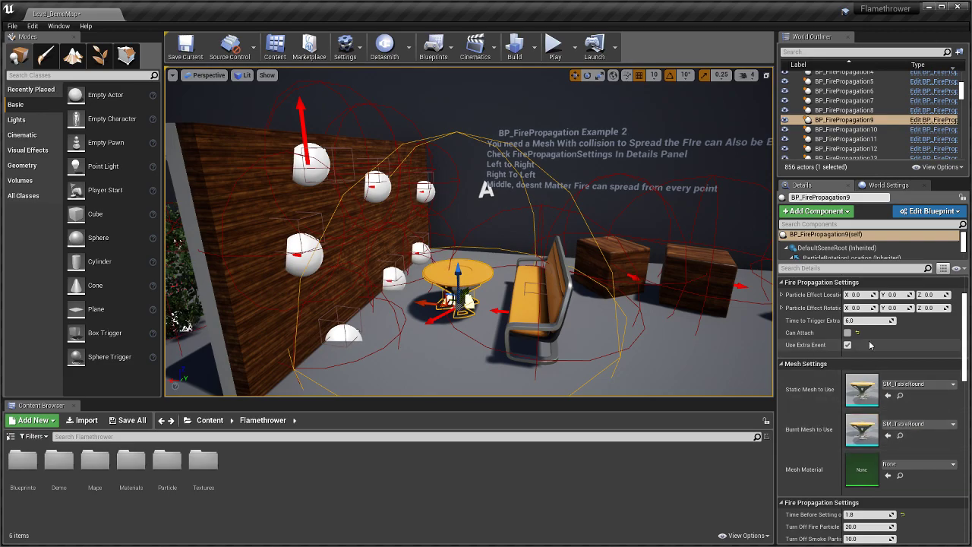
scroll(870, 345, up, 3)
scroll(867, 452, down, 2)
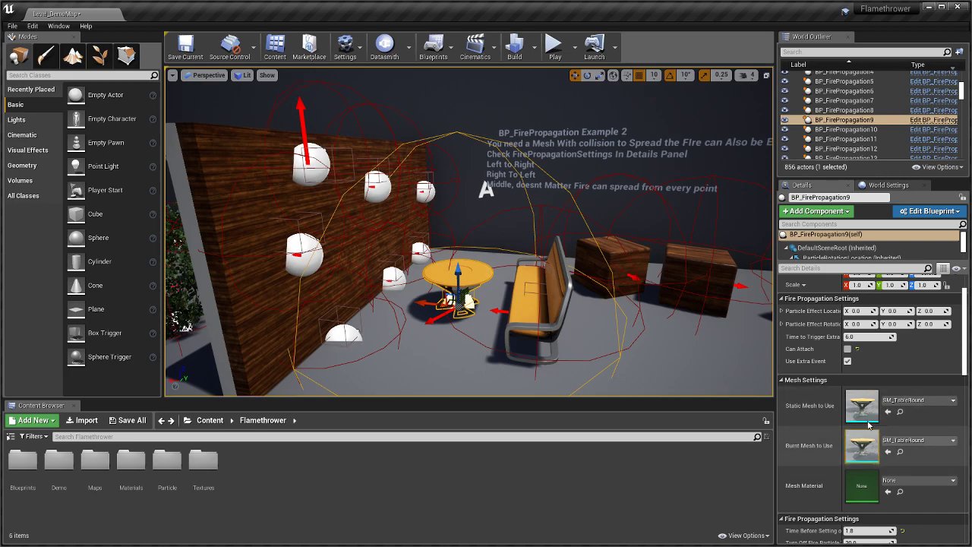
Select the top wooden plank of Example 4, a BP_ExtraEvent actor, and look through its details
key(s)
right_drag(583, 300, 571, 296)
right_drag(645, 304, 440, 288)
key(w)
right_drag(554, 254, 619, 252)
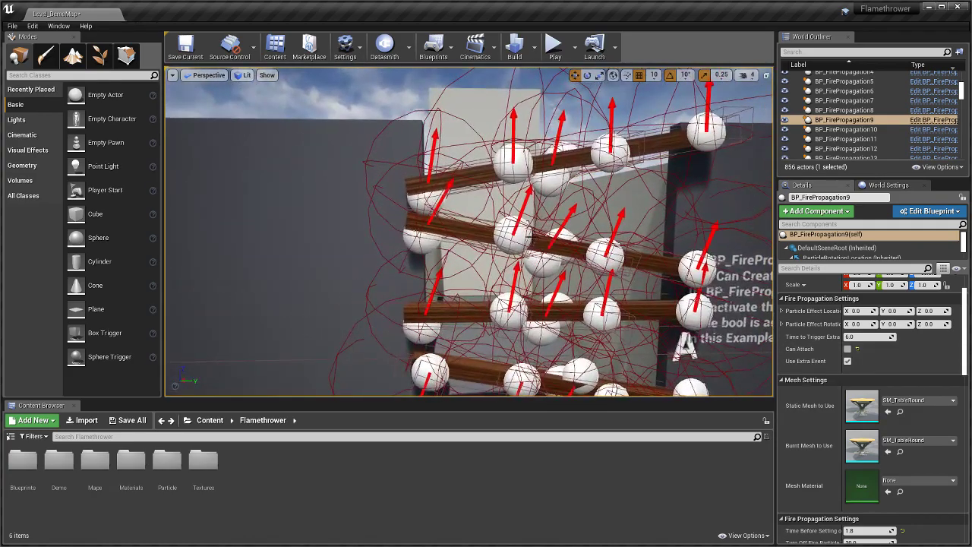
click(524, 236)
right_drag(524, 236, 490, 226)
click(509, 120)
key(s)
right_drag(583, 230, 672, 215)
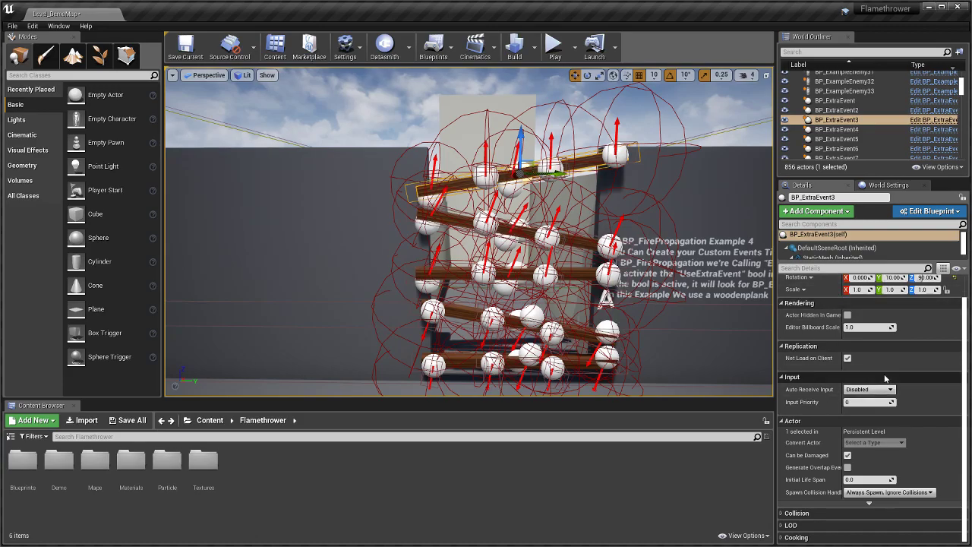
scroll(904, 382, up, 2)
scroll(808, 325, down, 2)
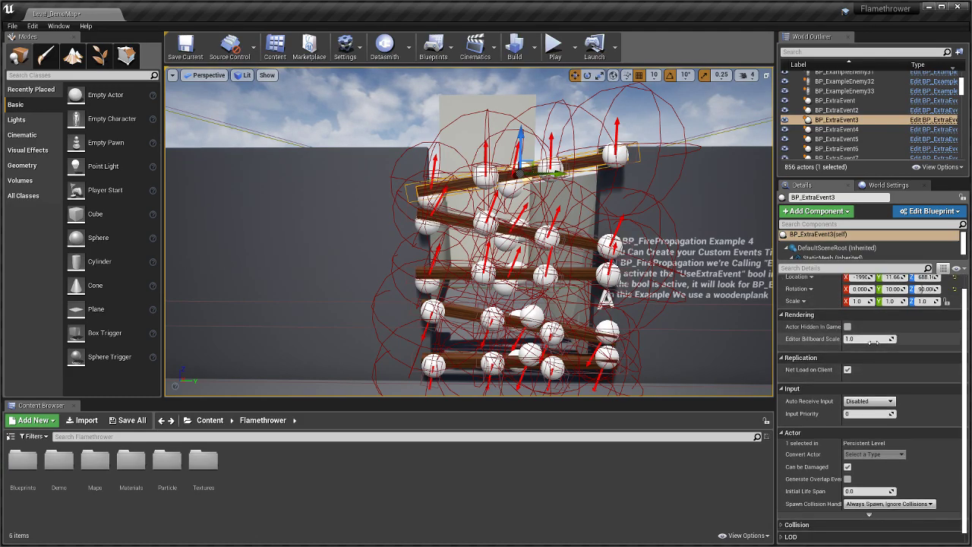
Select the Box component of the top plank's extra event actor and examine its extent around the plank
key(a)
right_drag(607, 228, 660, 239)
scroll(825, 256, down, 1)
click(822, 244)
click(820, 253)
key(w)
right_drag(712, 260, 700, 287)
key(s)
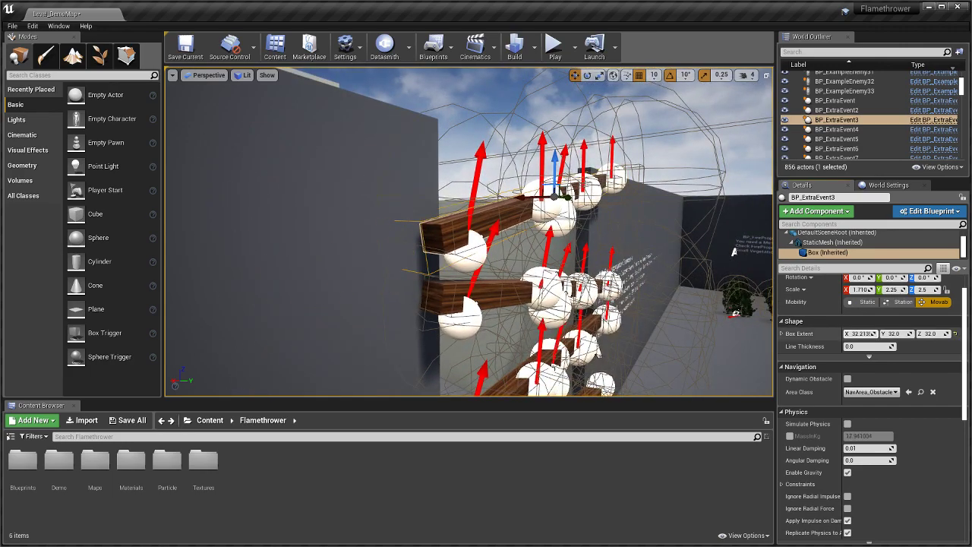
Select the top plank and its fire propagation spheres in turn to examine how they overlap
click(472, 250)
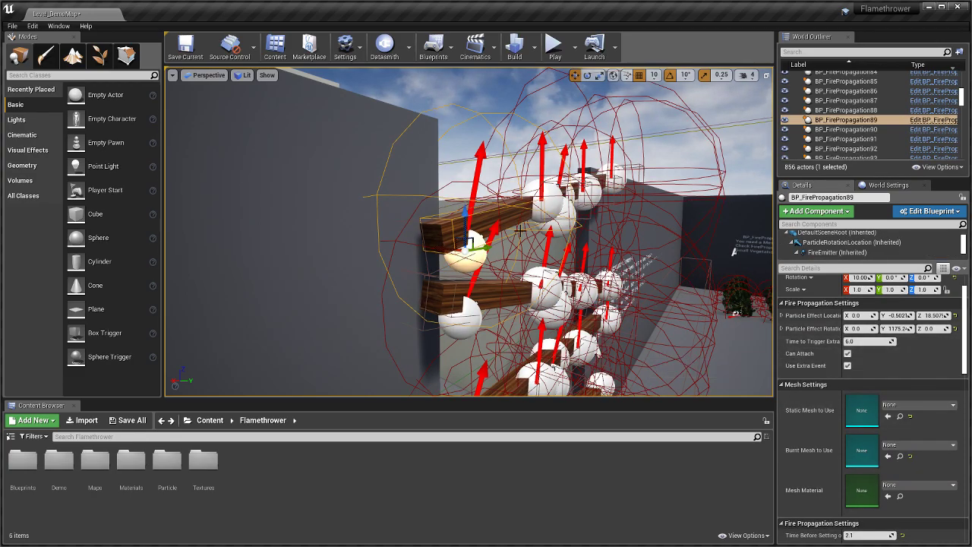
right_drag(493, 233, 474, 221)
click(474, 221)
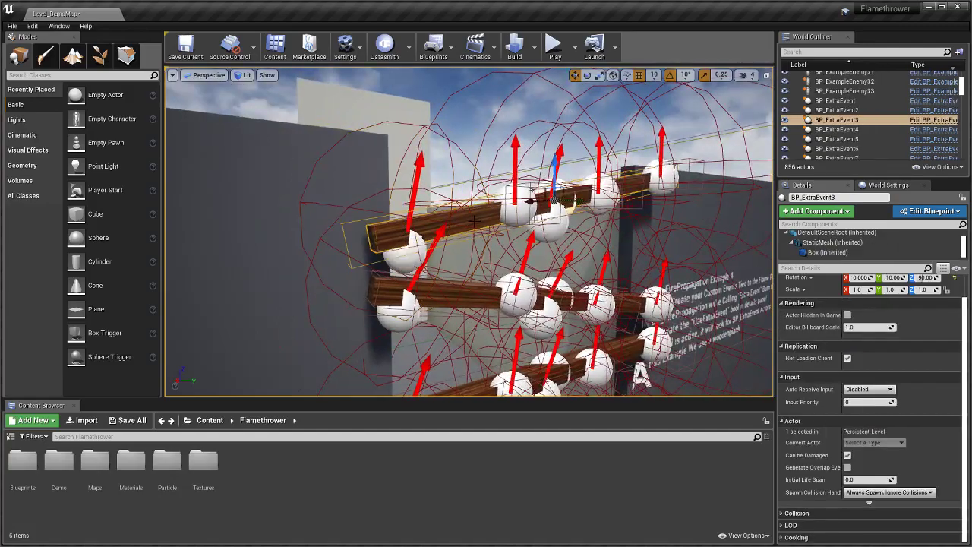
click(404, 259)
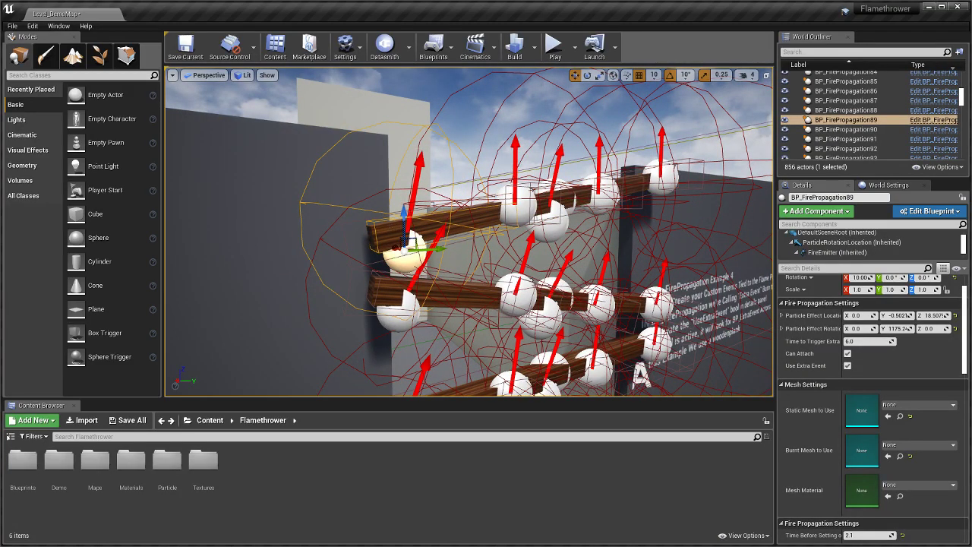
click(486, 215)
click(520, 208)
click(552, 219)
right_drag(553, 219, 588, 237)
Playtest the level, set the Example 4 planks on fire to watch the extra event, and stop the session
click(556, 48)
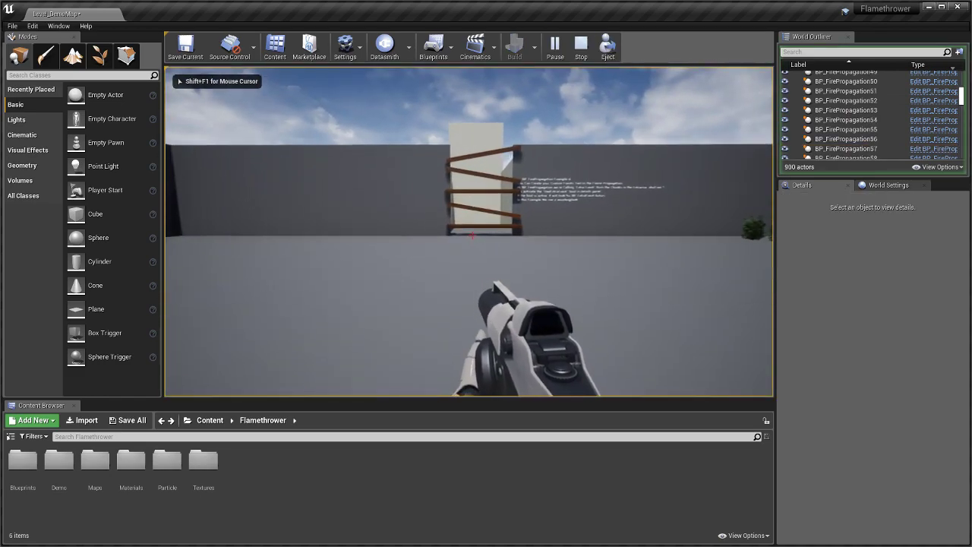
key(w)
drag(472, 236, 472, 235)
key(s)
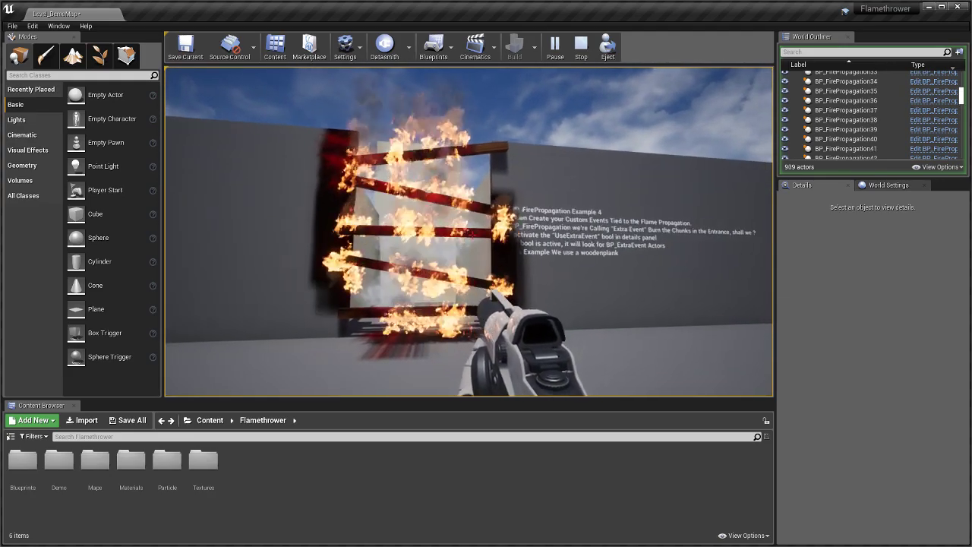
key(a)
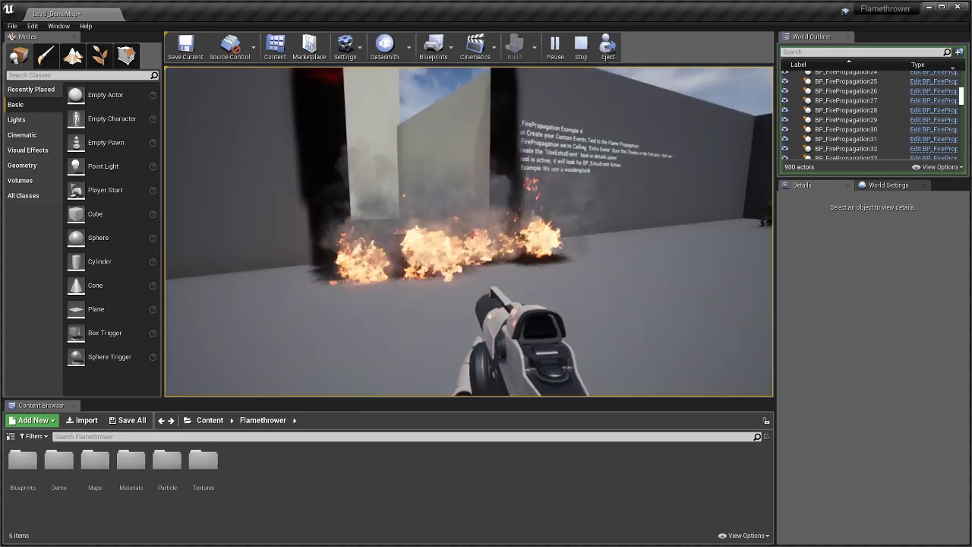
key(Escape)
Select fire propagation spheres along the top plank of Example 4 and check their Use Extra Event setting
right_drag(512, 204, 512, 203)
key(w)
click(534, 216)
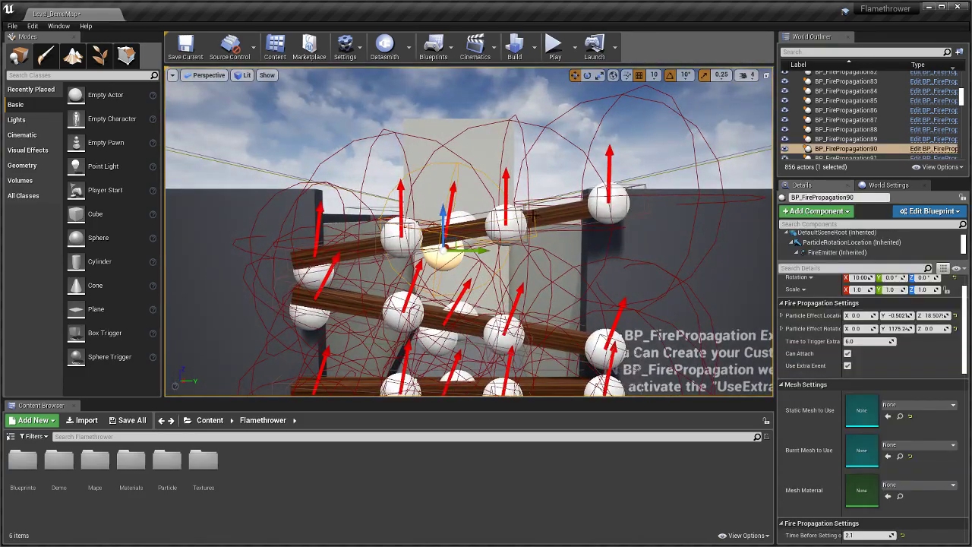
click(609, 201)
key(s)
right_drag(569, 221, 569, 221)
key(w)
key(a)
right_drag(684, 227, 729, 227)
key(w)
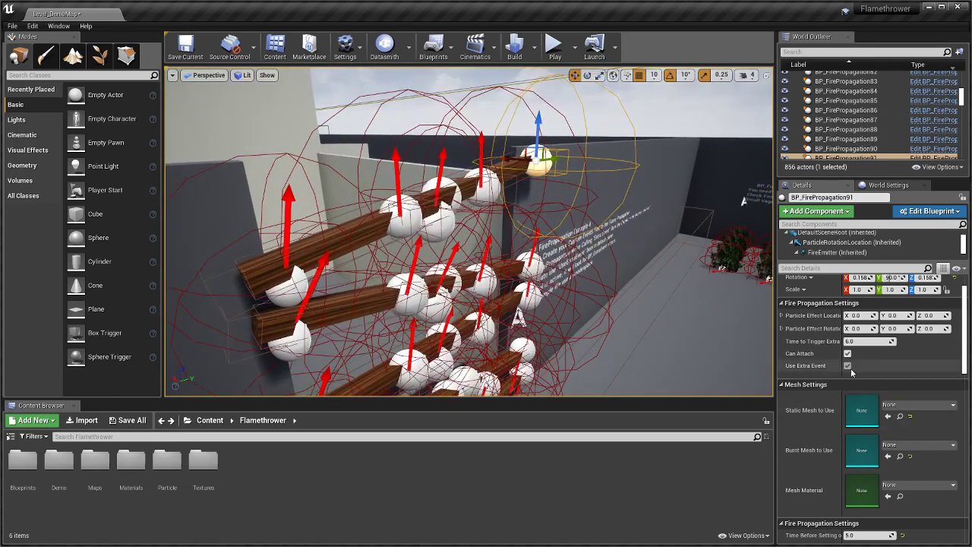
Revisit the wooden wall in Example 2, return to Example 4 and read the extra event trigger time's description
key(d)
right_drag(683, 251, 755, 246)
key(d)
key(w)
alt+drag(467, 233, 455, 236)
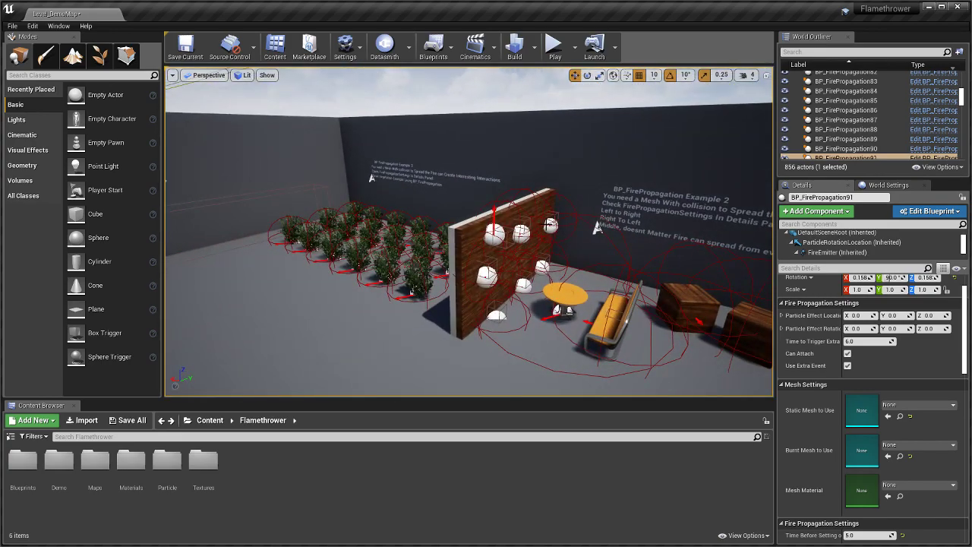
right_drag(456, 236, 413, 227)
key(d)
key(w)
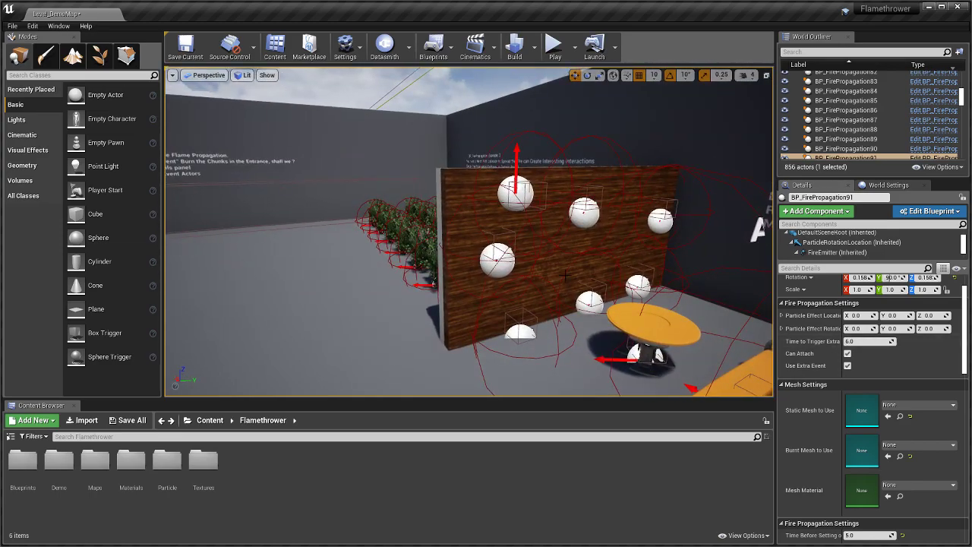
right_drag(565, 275, 691, 271)
key(w)
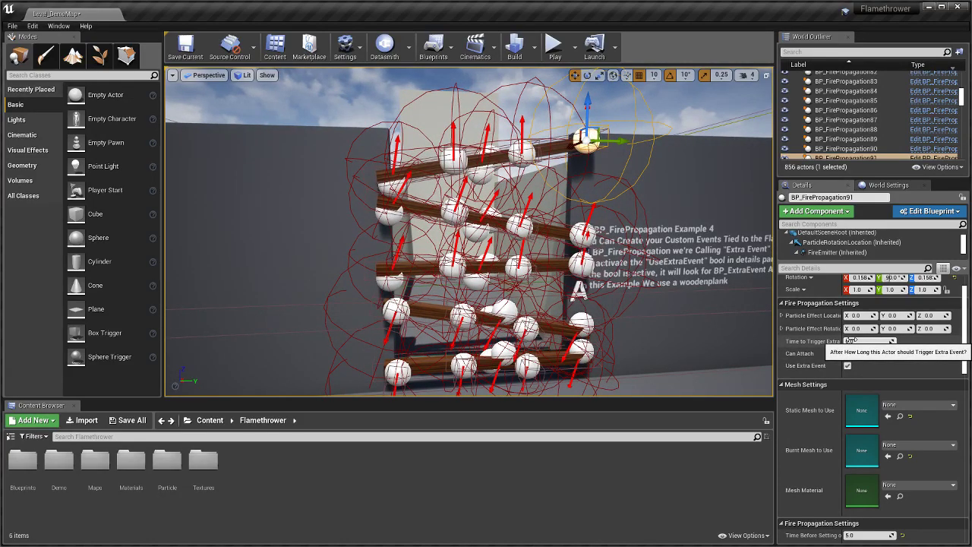
Go to the large wooden structure and select the fire propagation spheres along its corner post to examine their placement
key(w)
right_drag(607, 243, 544, 256)
key(w)
click(424, 263)
click(414, 196)
click(417, 72)
right_drag(420, 75, 409, 27)
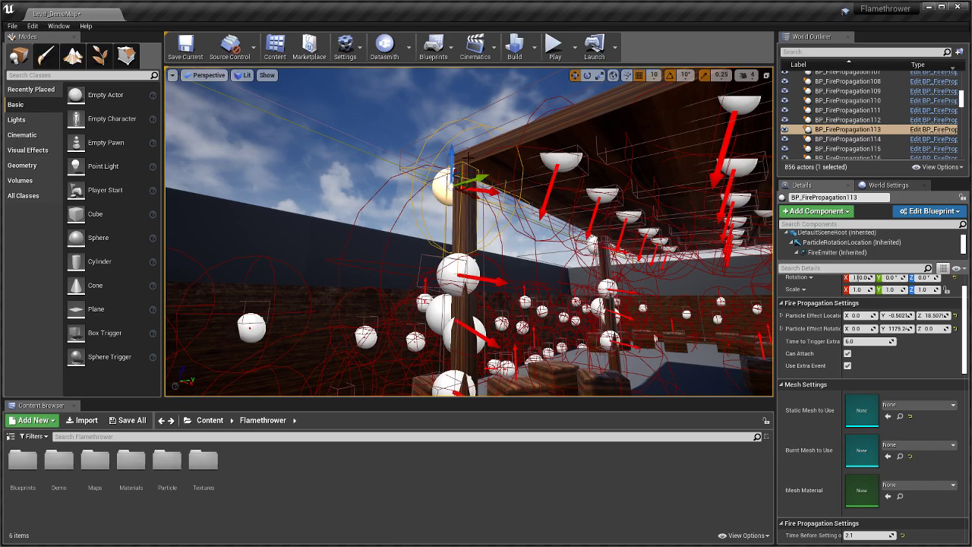
Select a fire propagation sphere under the wooden structure's roof and examine the spheres' placement along the ceiling
click(560, 161)
right_drag(559, 162, 608, 153)
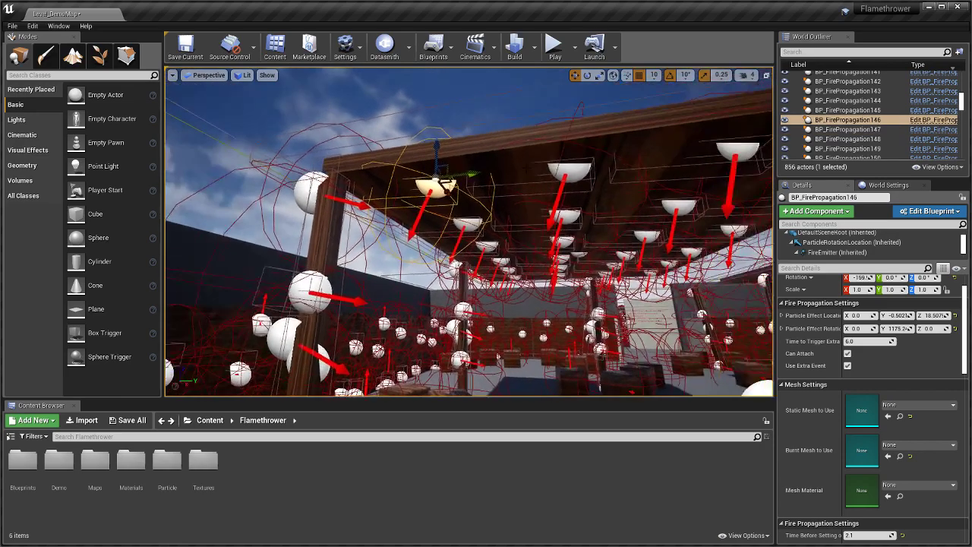
click(495, 141)
Try an extra event trigger time of 15 on the corner post's uppermost fire propagation sphere, and restore it to 6
click(308, 181)
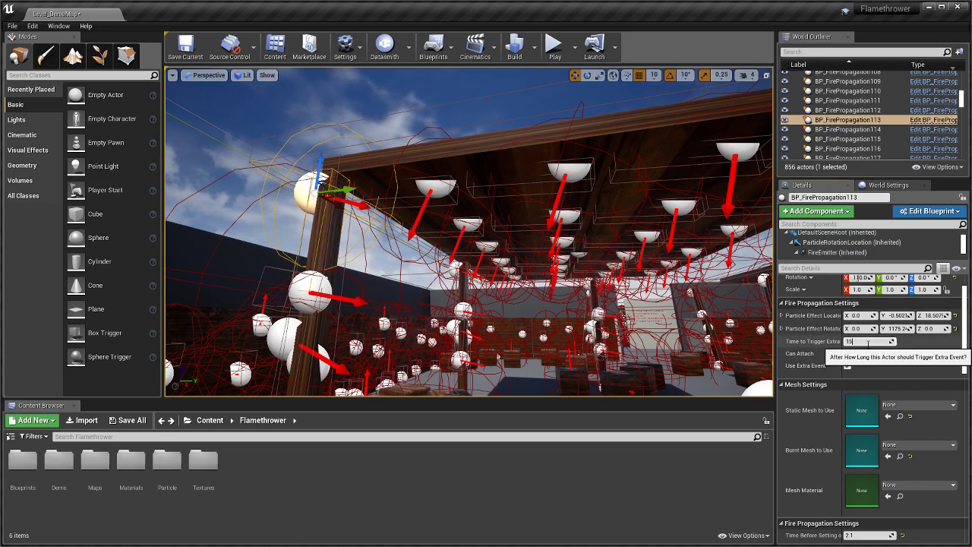
key(Return)
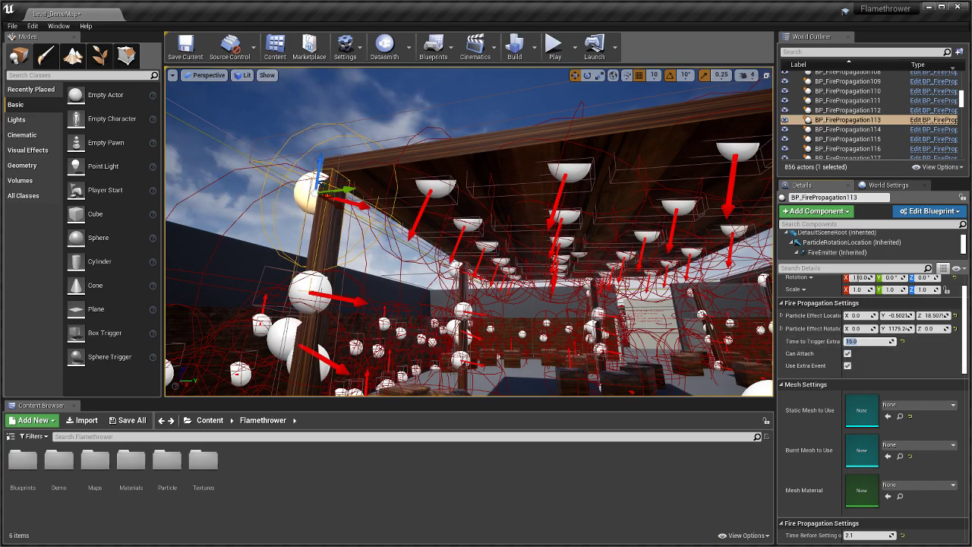
right_drag(477, 140, 460, 152)
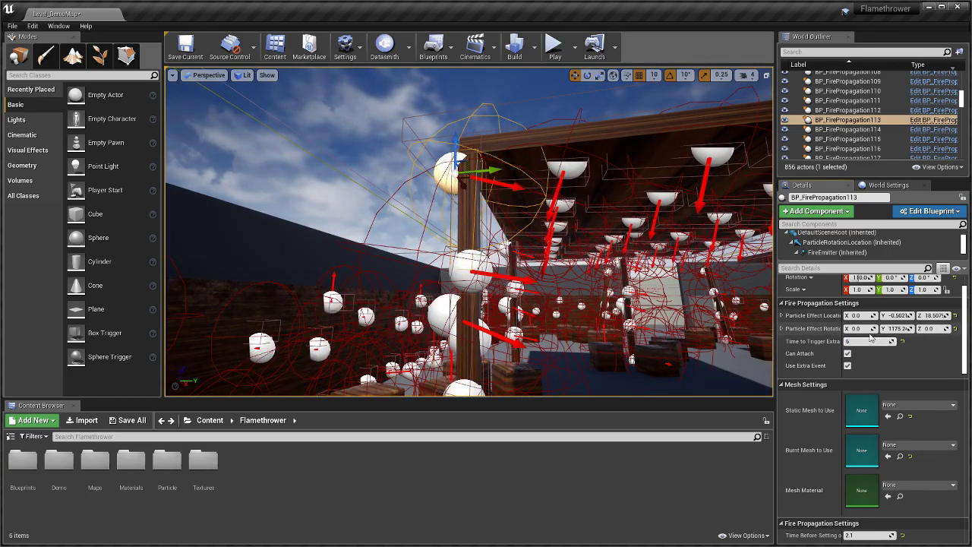
Return to the level's starting area, playtest the level briefly while looking around at the examples, and stop the session
right_drag(573, 239, 660, 251)
right_drag(469, 232, 548, 241)
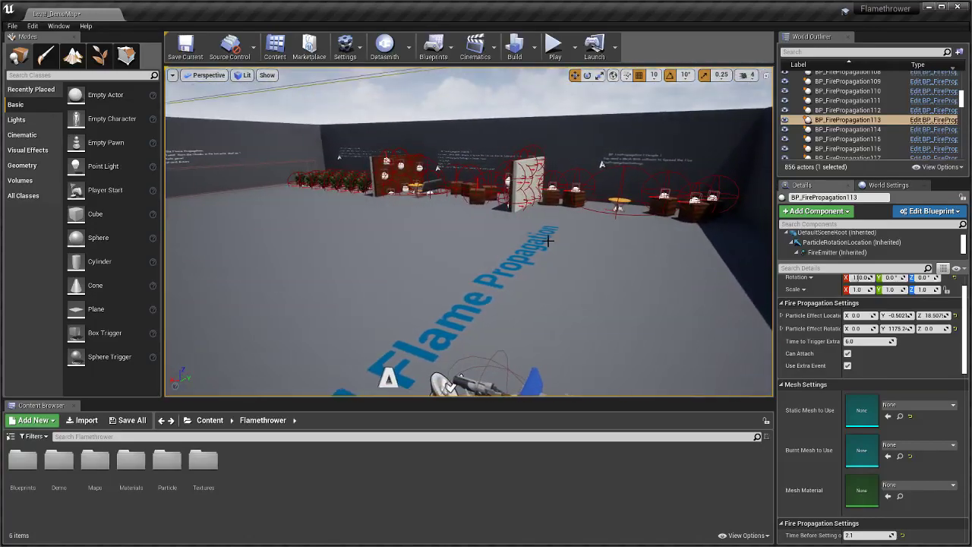
click(554, 47)
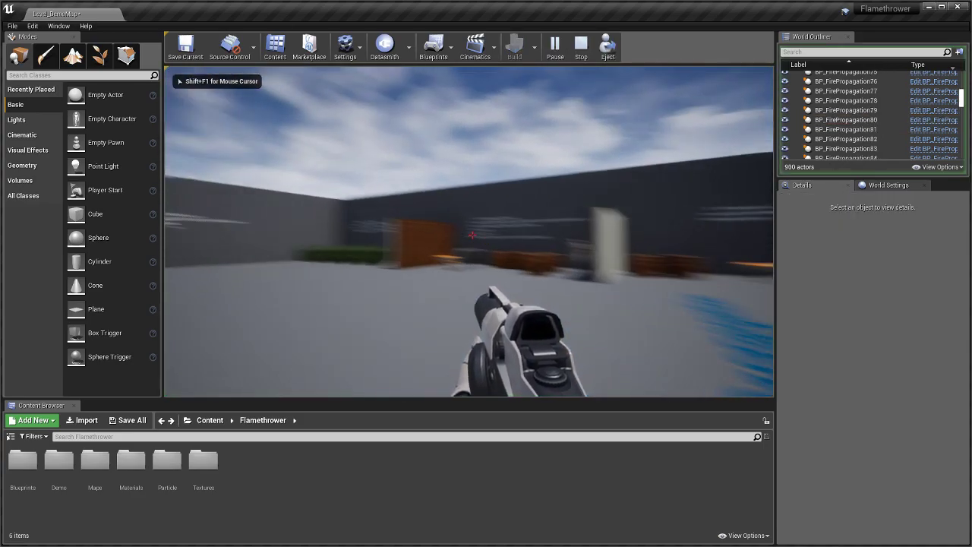
click(471, 235)
drag(471, 236, 569, 235)
key(Escape)
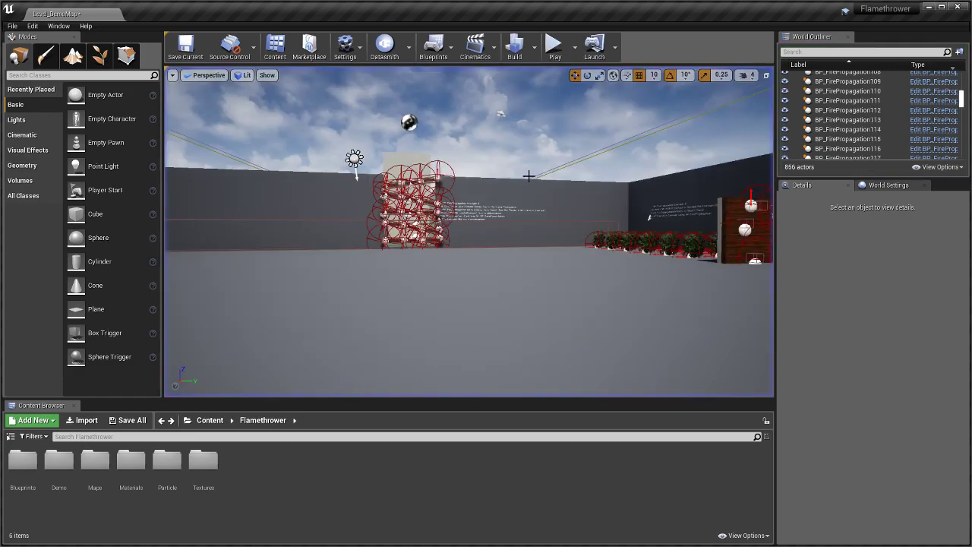
Select the first-person flamethrower character beside the floor title to view its details and camera preview
right_drag(469, 213, 633, 241)
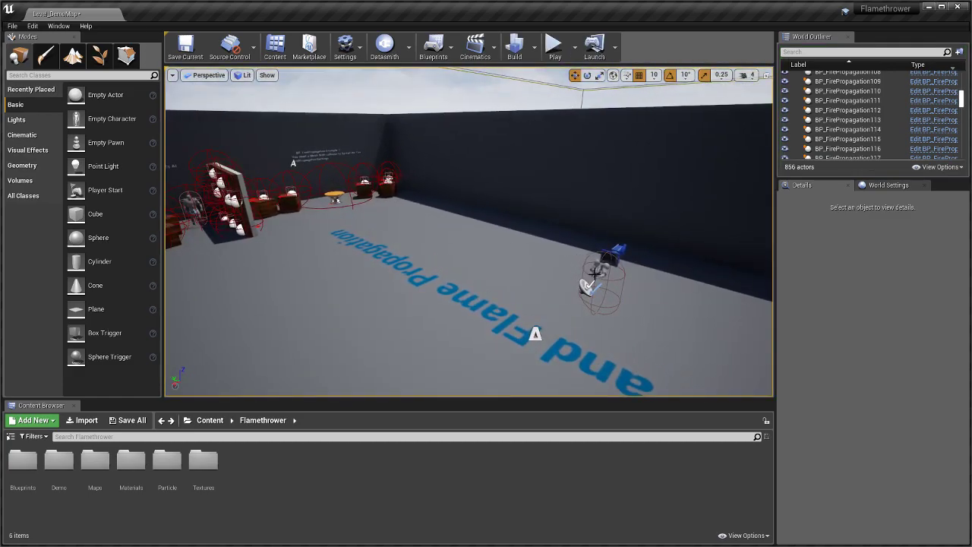
click(607, 259)
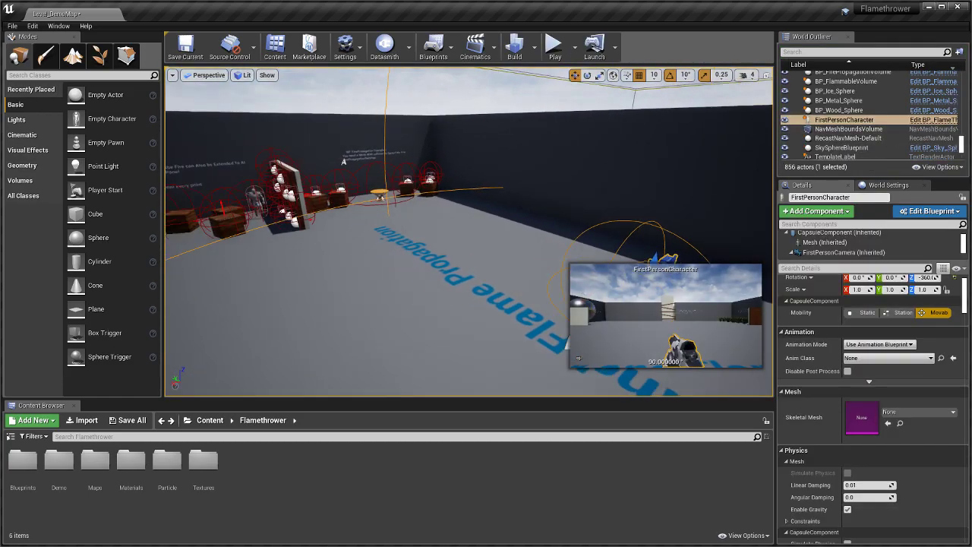
mouse_move(469, 230)
right_down()
mouse_move(437, 229)
mouse_move(470, 215)
right_up()
click(457, 209)
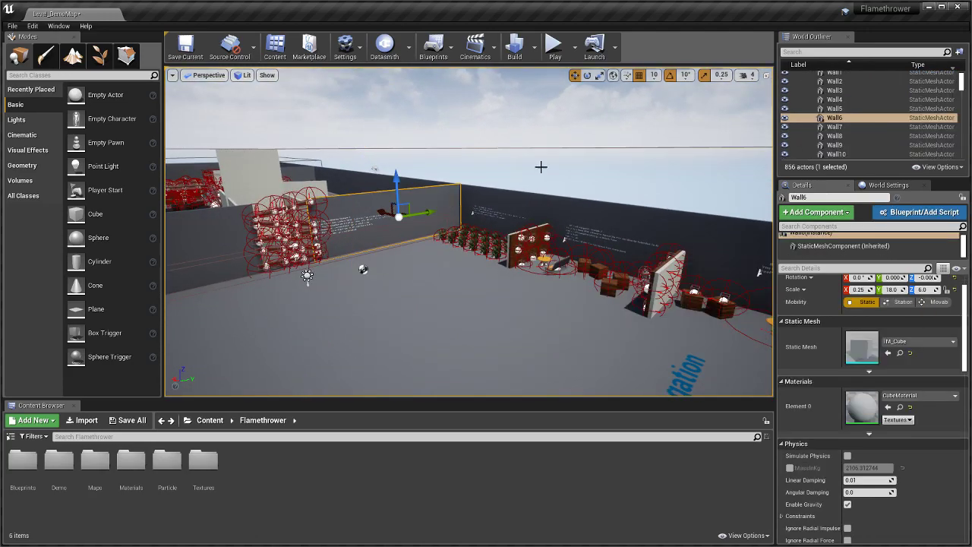
click(538, 166)
right_drag(538, 165, 540, 164)
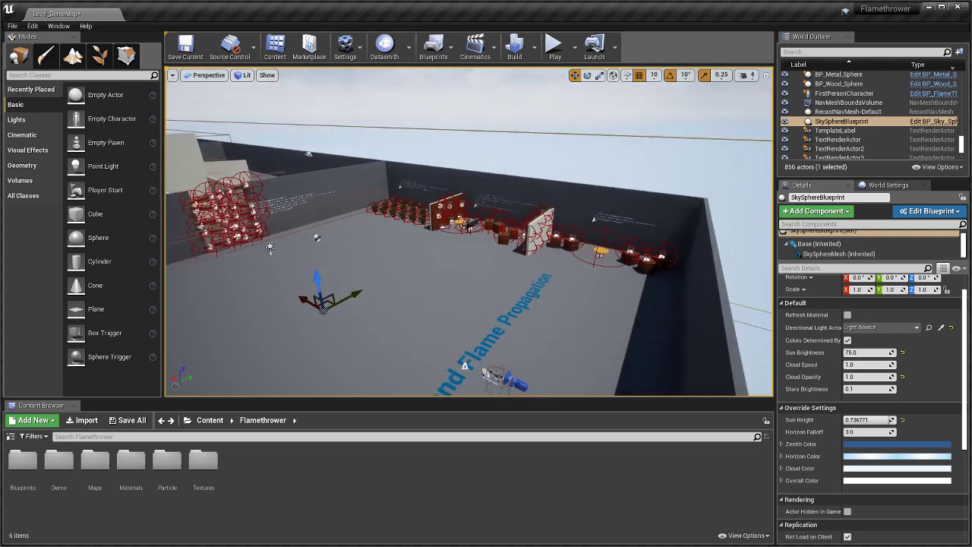
Select the wooden fire propagation crate beside the white wall and examine its mesh, fire propagation and decal settings
click(502, 237)
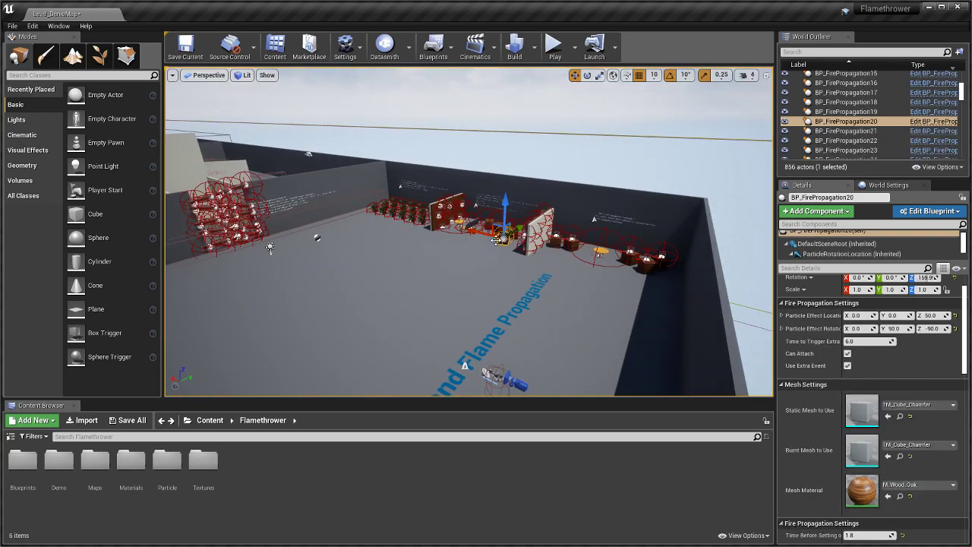
scroll(873, 410, down, 4)
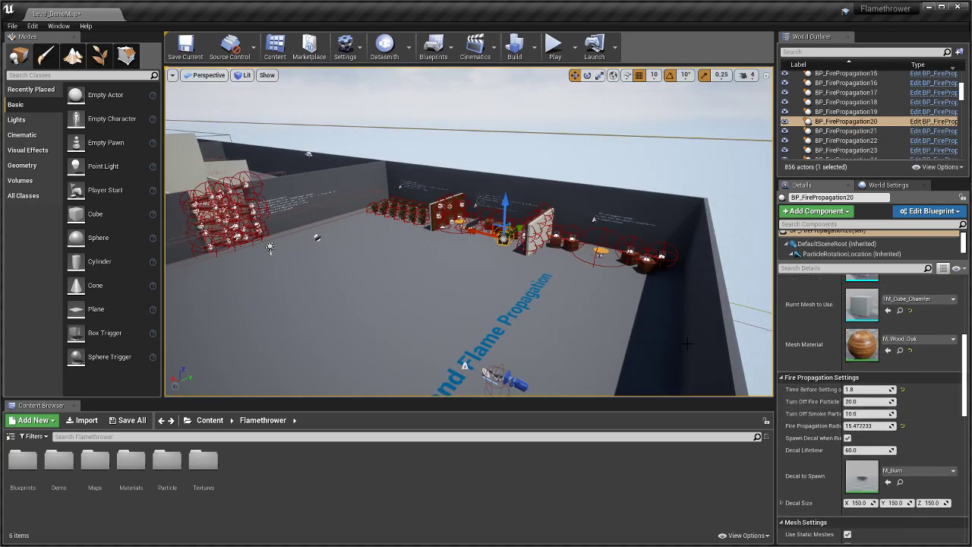
right_drag(532, 260, 532, 260)
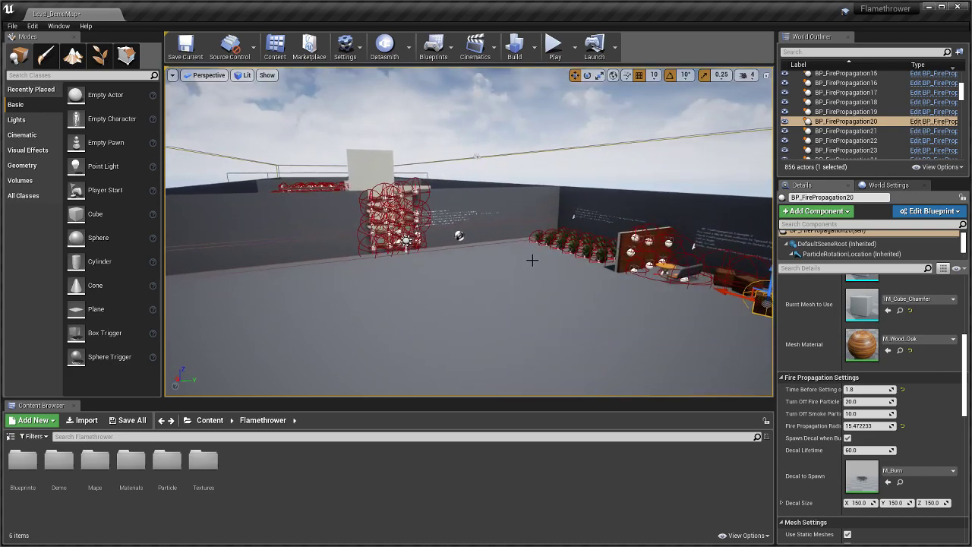
right_drag(504, 230, 504, 229)
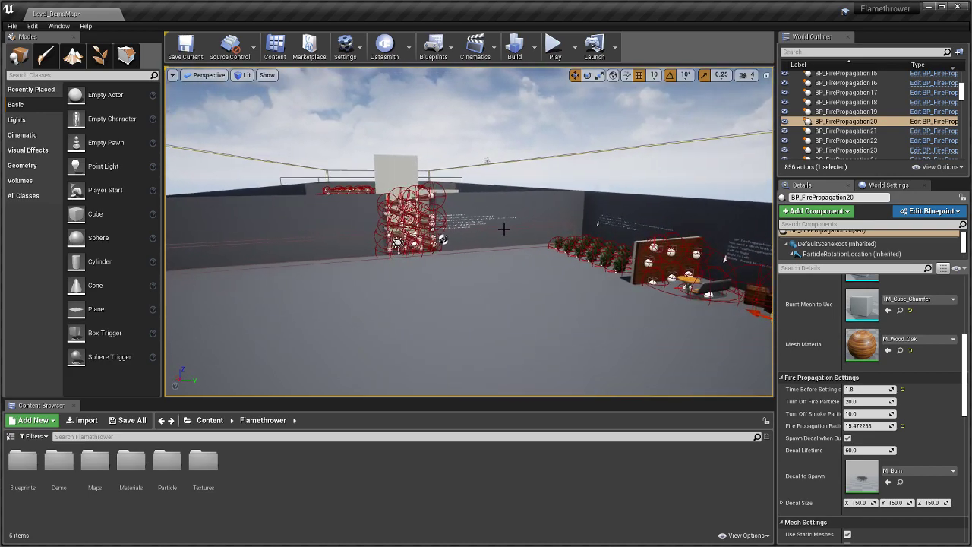